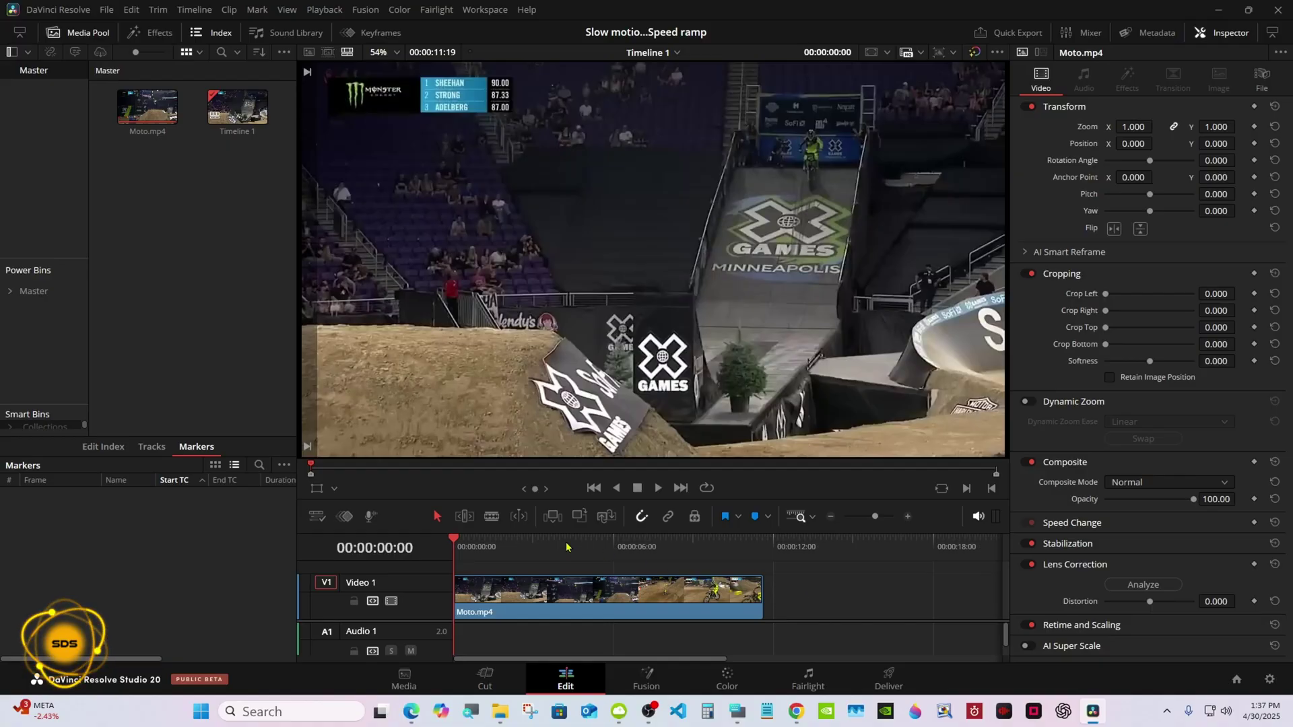
- Preview Moto.mp4 by scrubbing and playing it, then park the playhead just past three seconds
drag(559, 547, 454, 547)
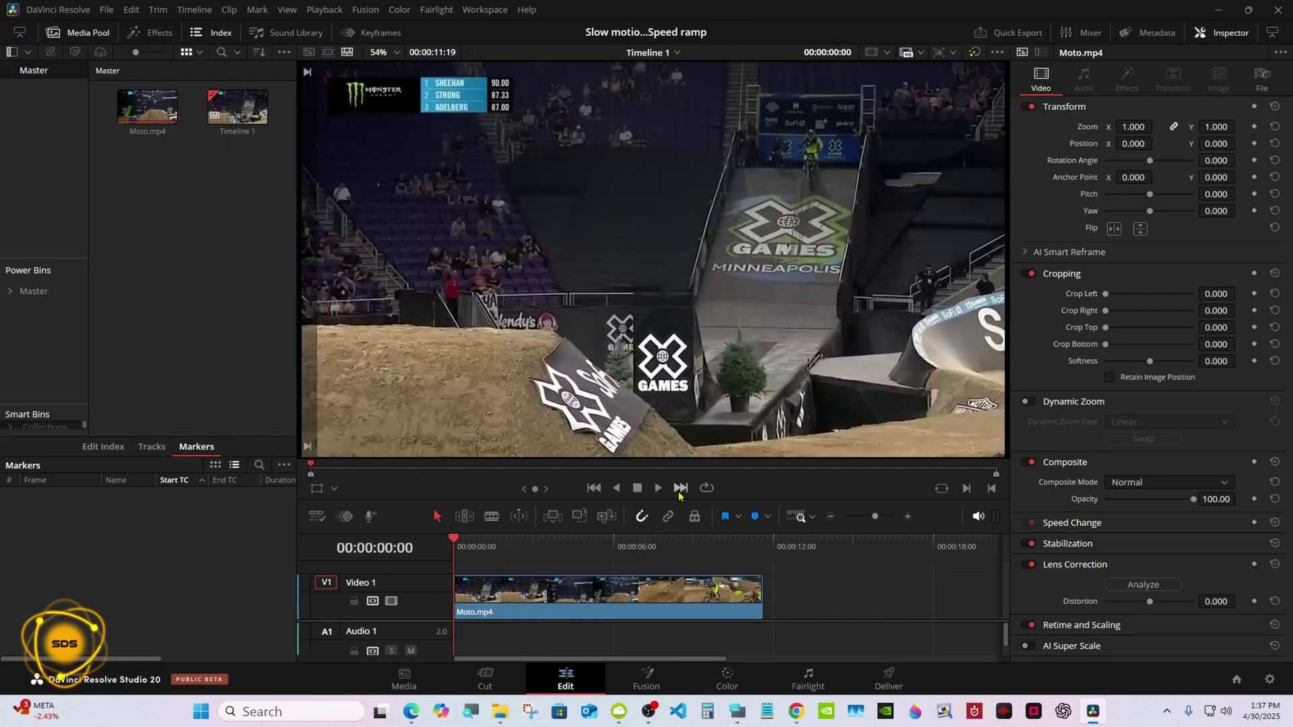
click(658, 491)
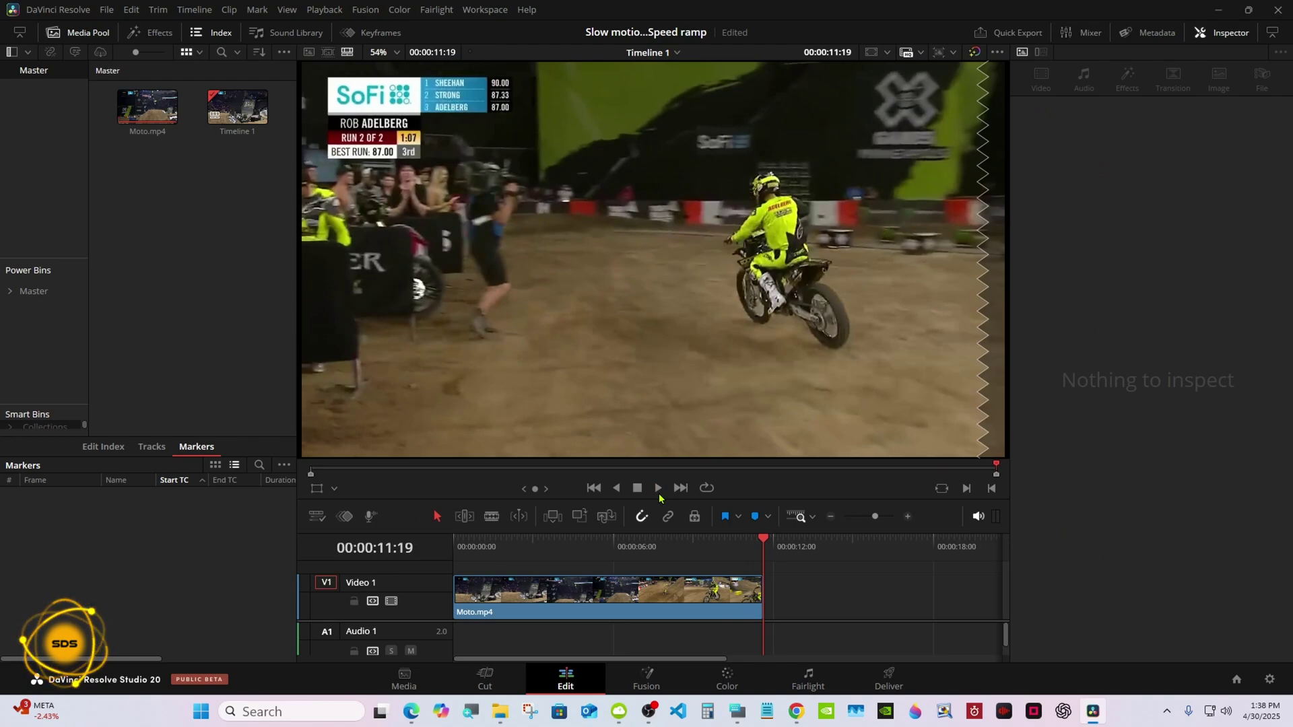
click(517, 546)
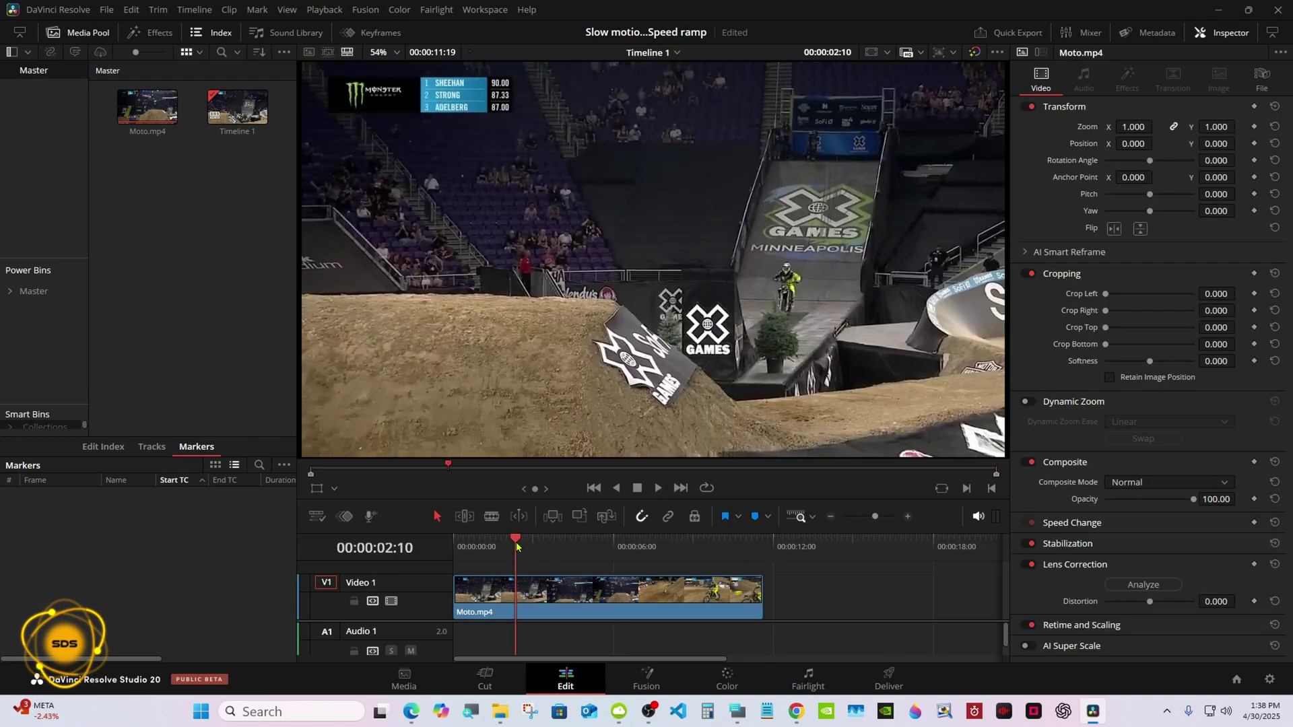
click(539, 547)
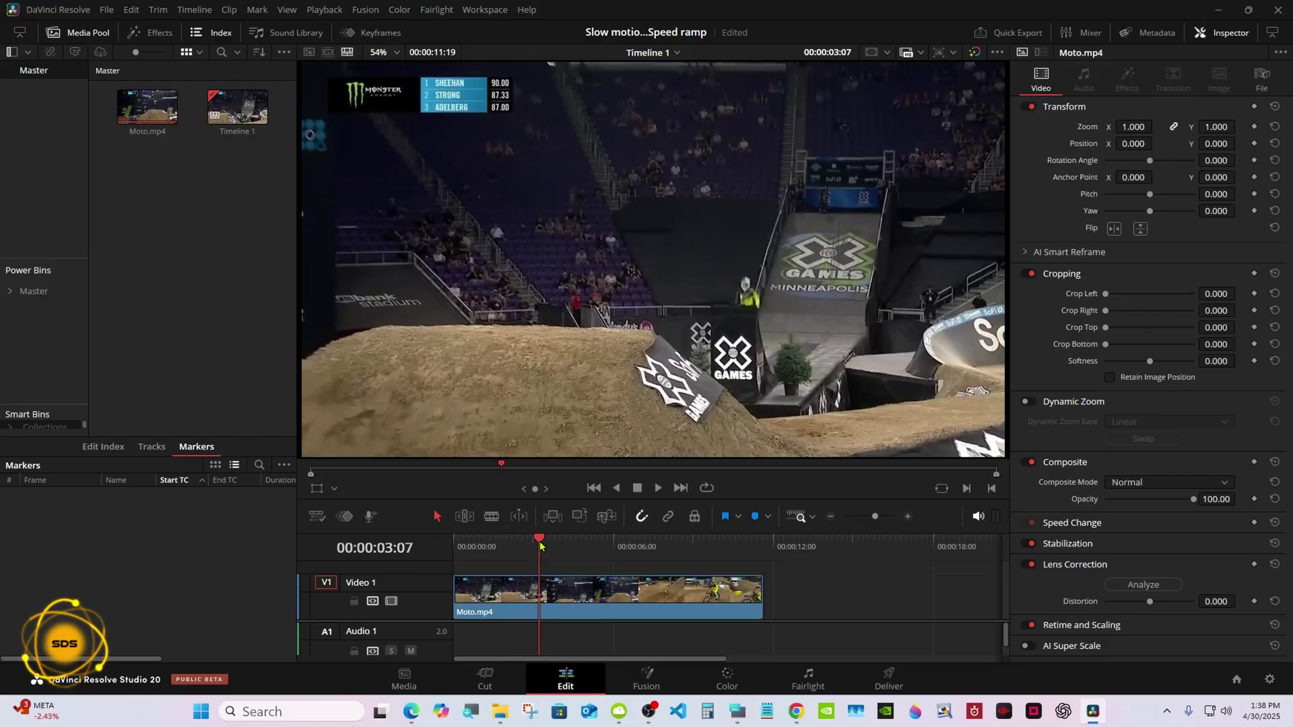
- Enable Retime Controls on Moto.mp4 and add the first speed point near three seconds
right_click(596, 591)
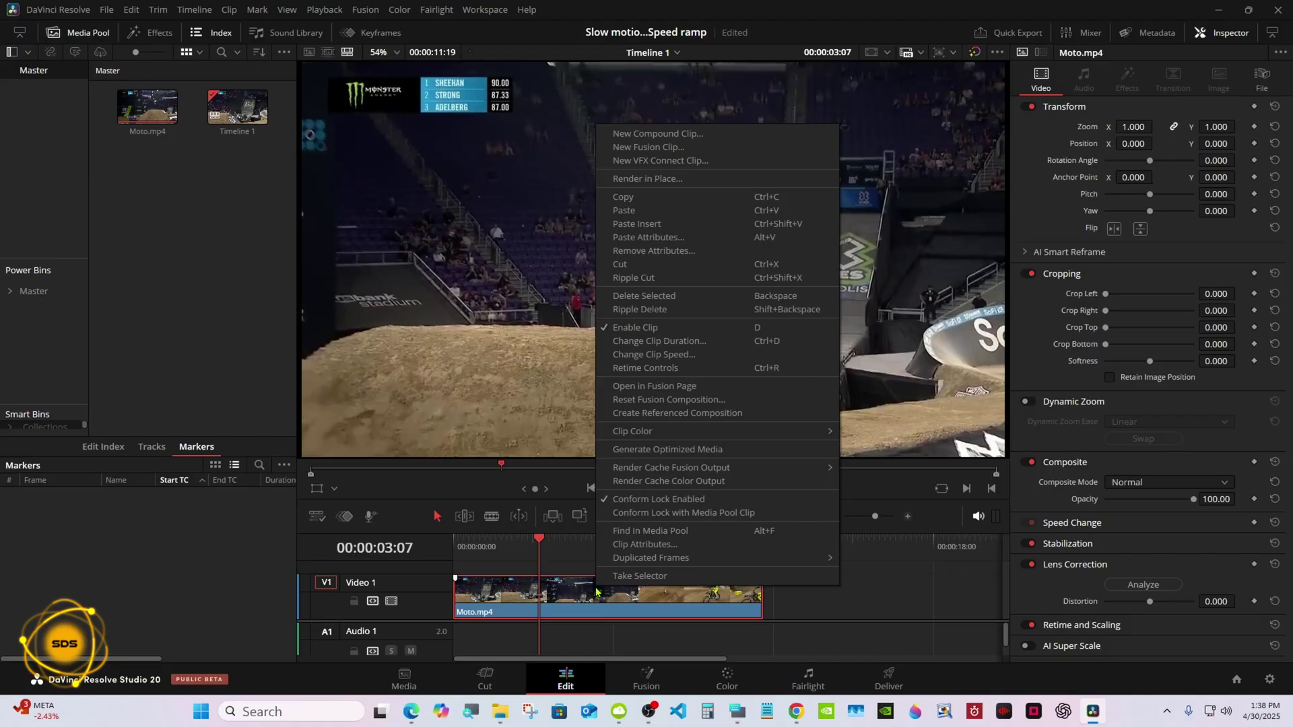
click(648, 370)
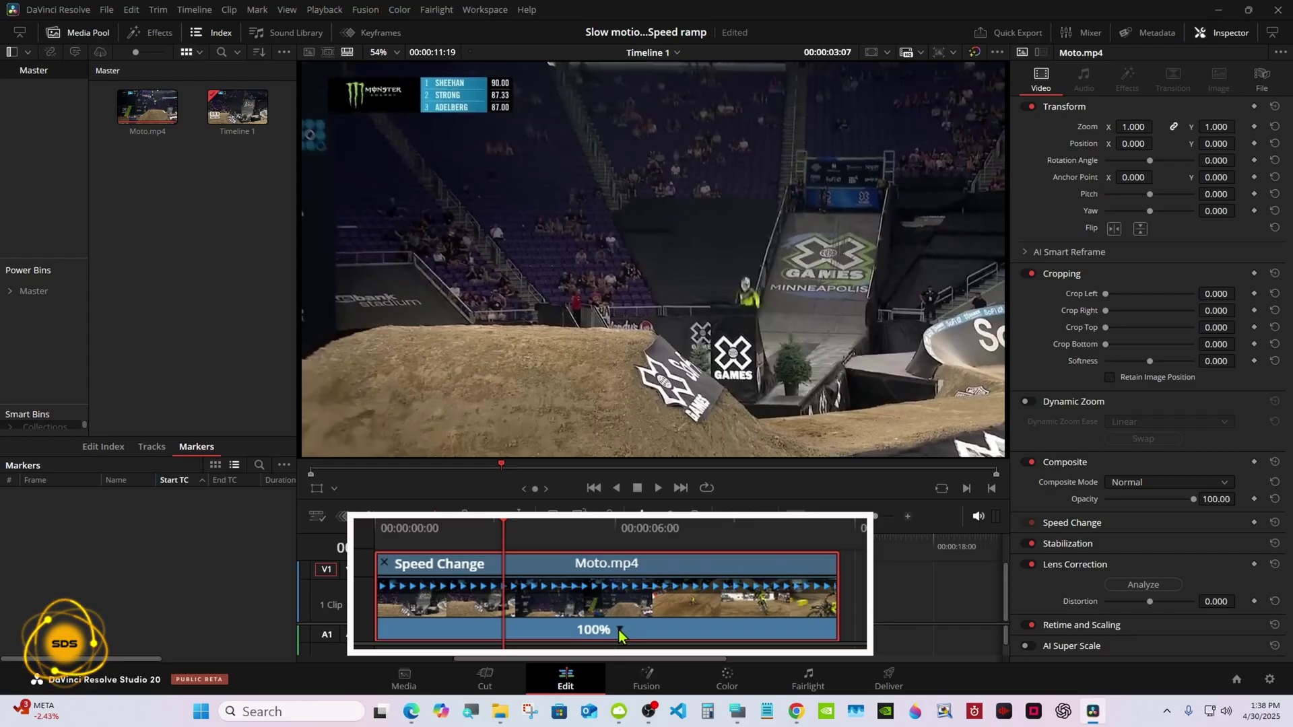
click(619, 629)
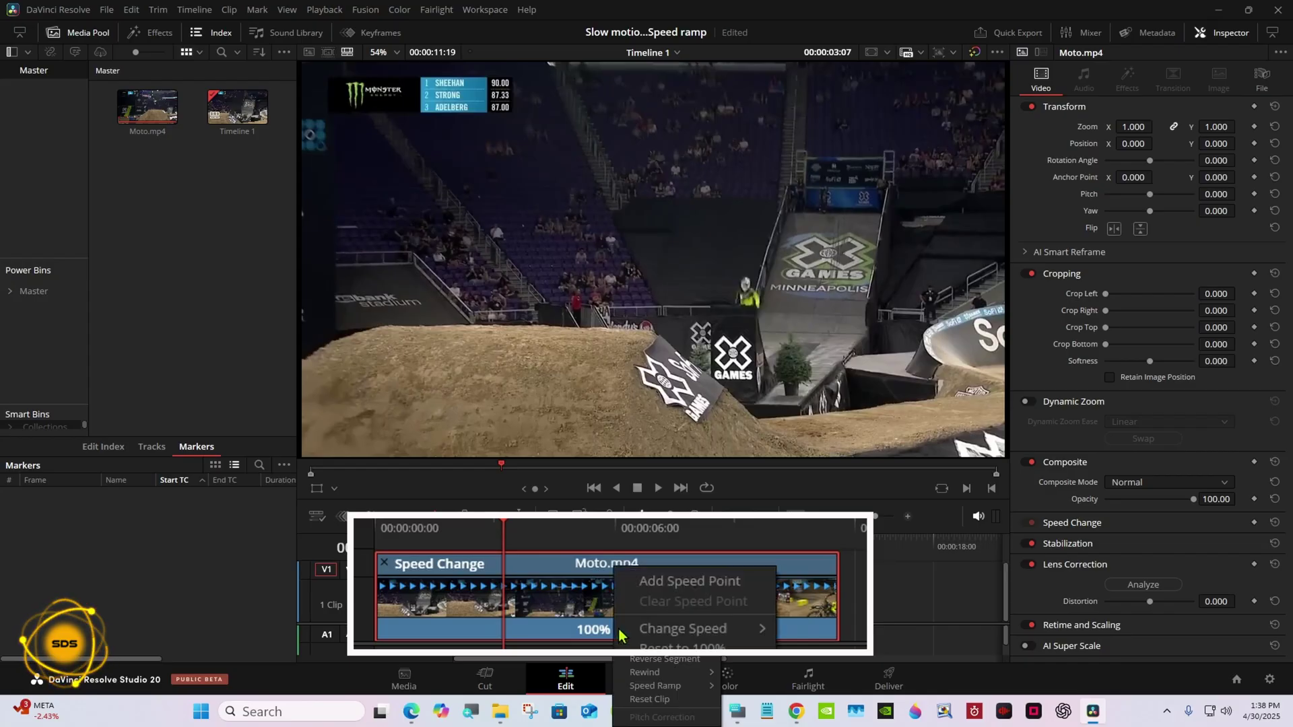
click(691, 585)
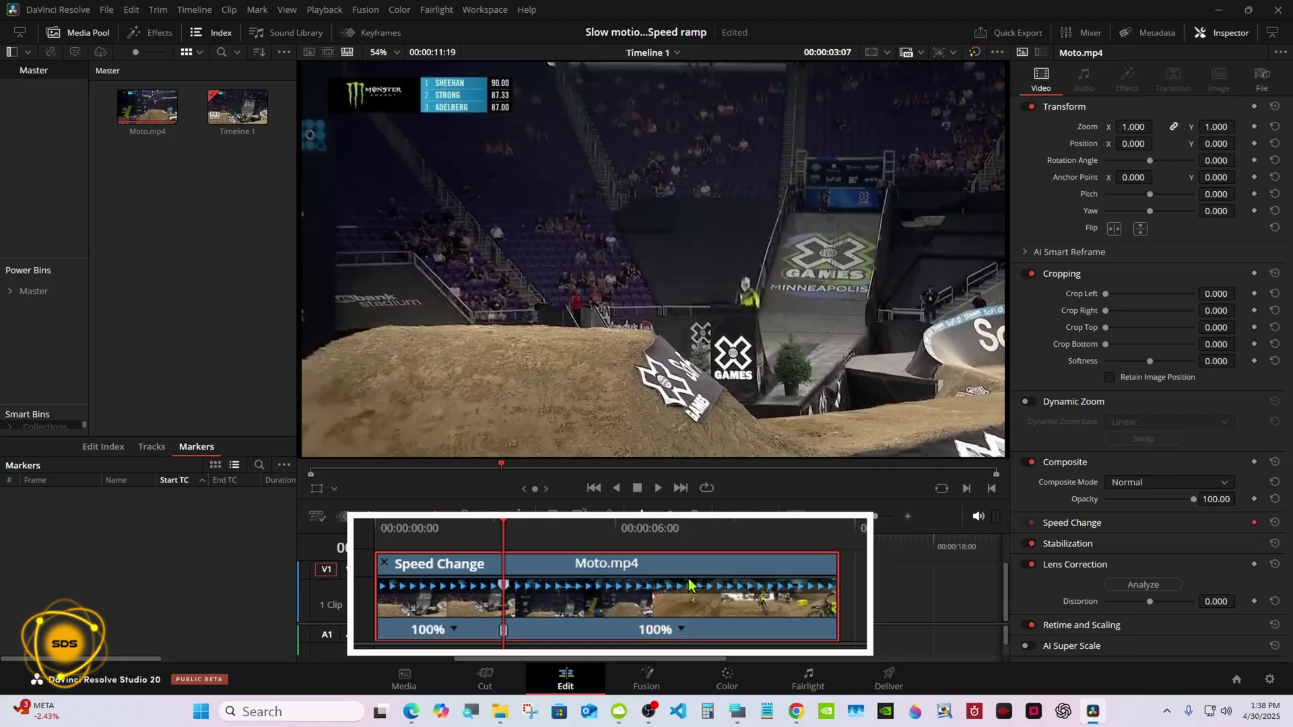
- Add a second speed point at about six seconds, then return the playhead to about four seconds
drag(540, 524, 603, 519)
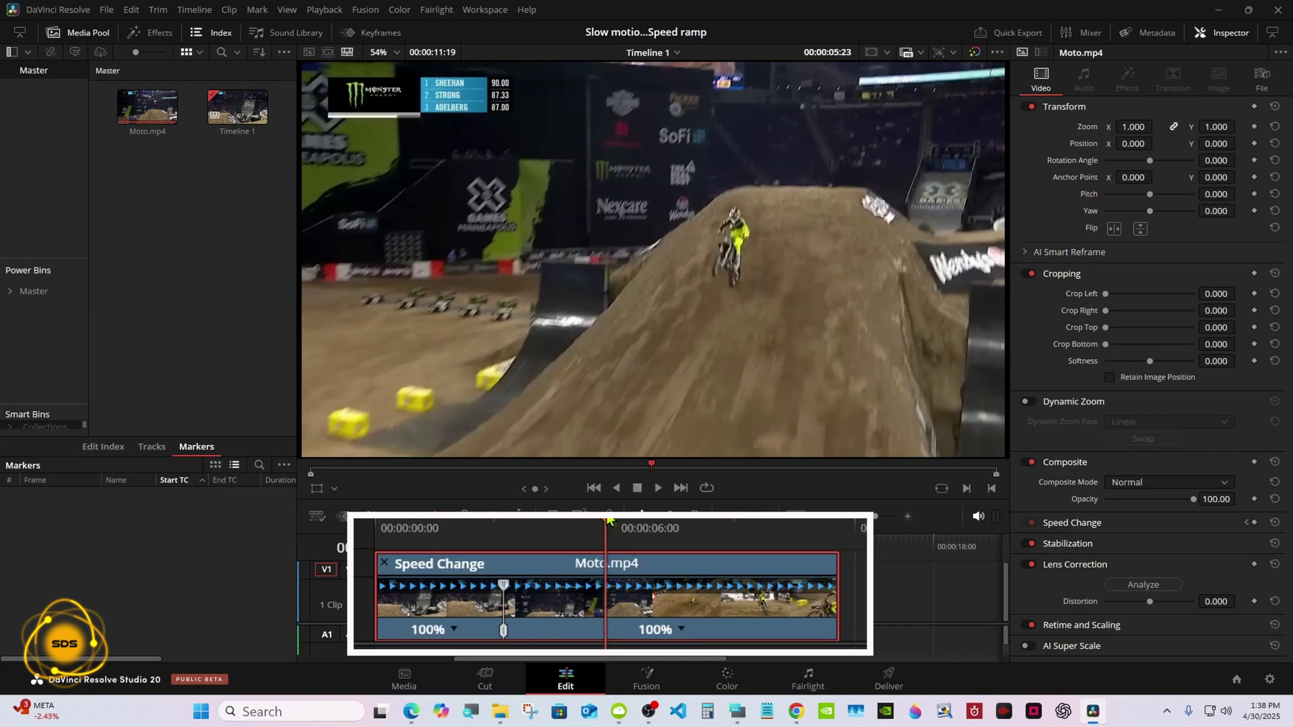
drag(603, 519, 621, 519)
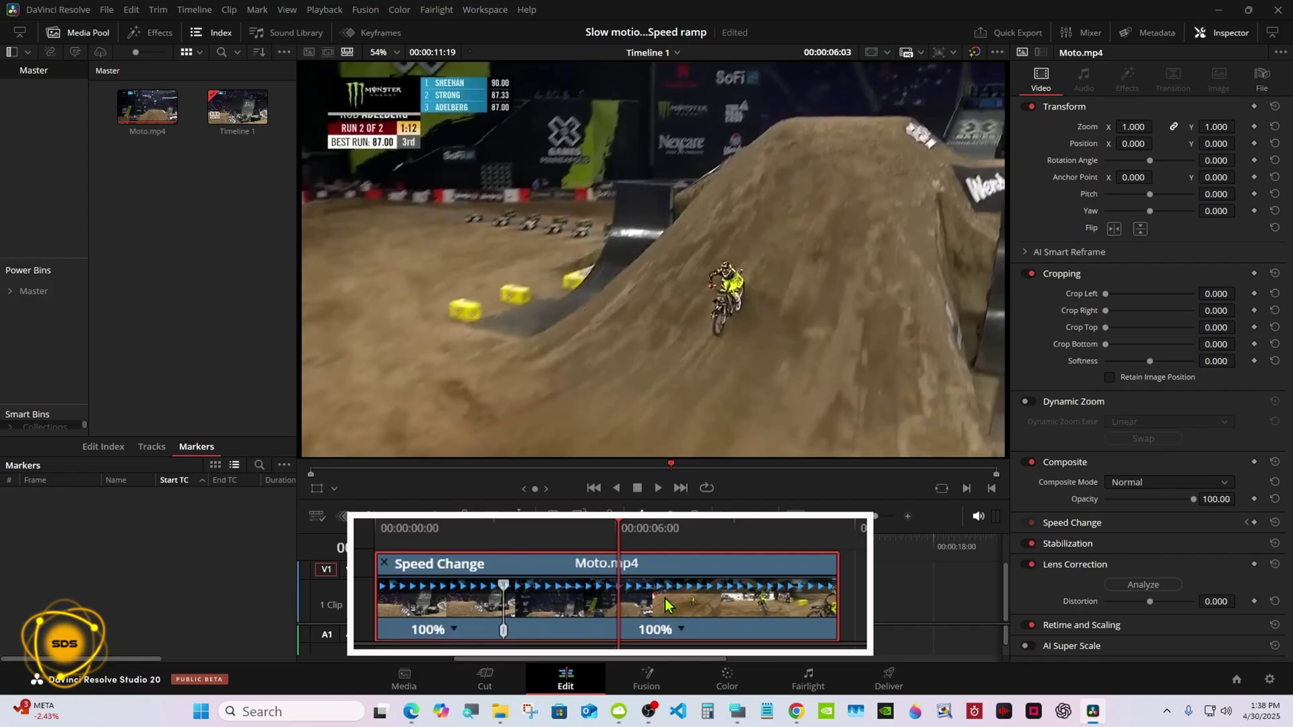
click(683, 632)
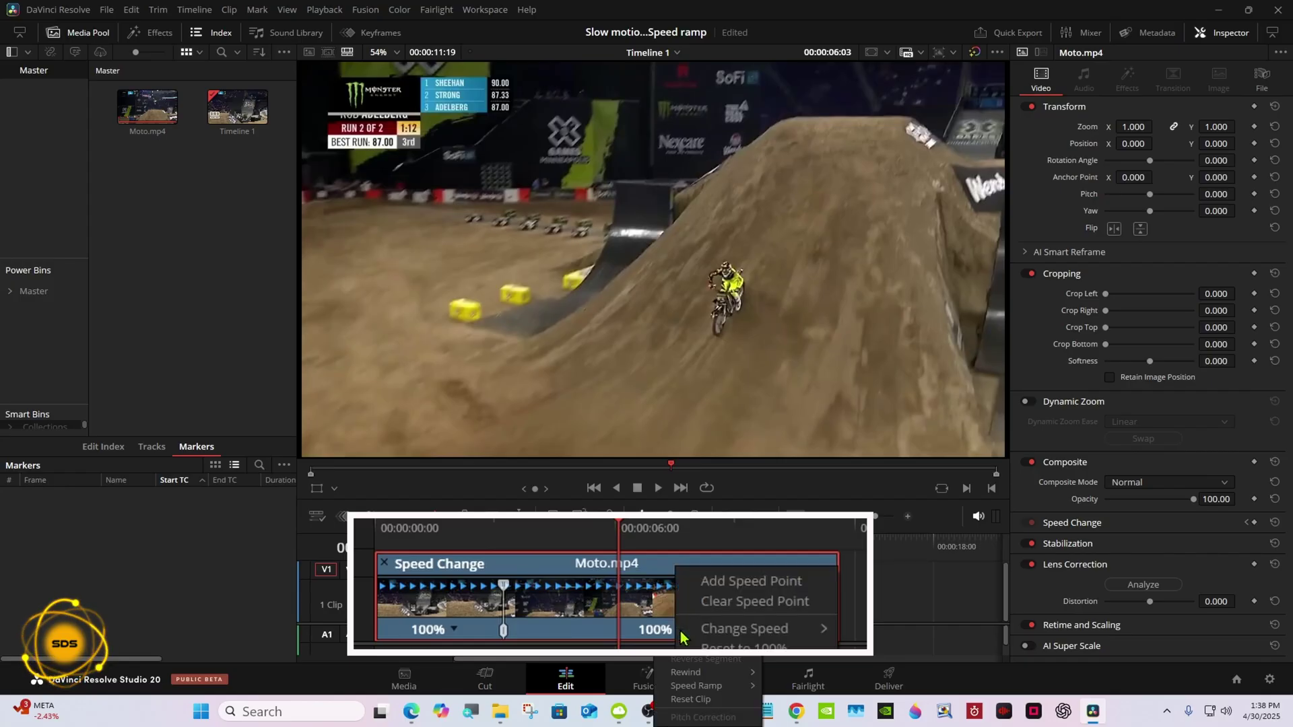
click(751, 587)
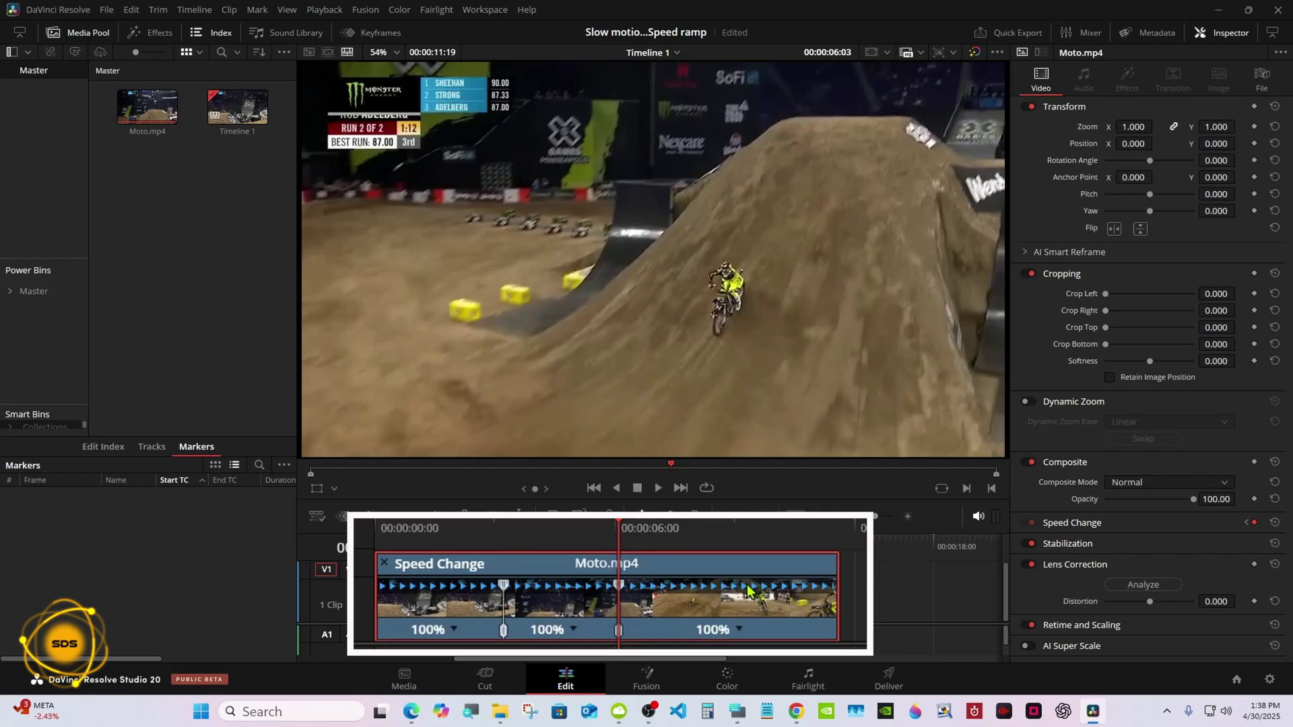
drag(549, 525, 537, 526)
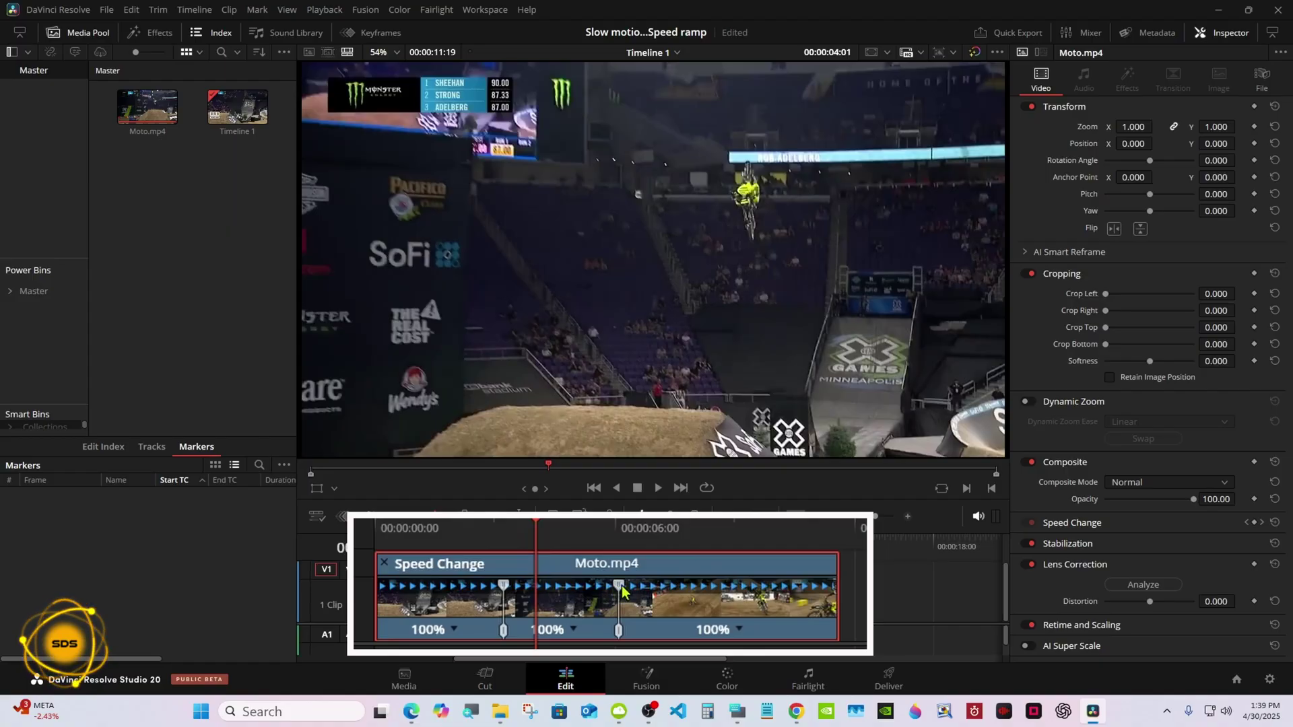
- Stretch the Moto.mp4 middle section to 25% speed and return the playhead to the start
drag(618, 591, 598, 591)
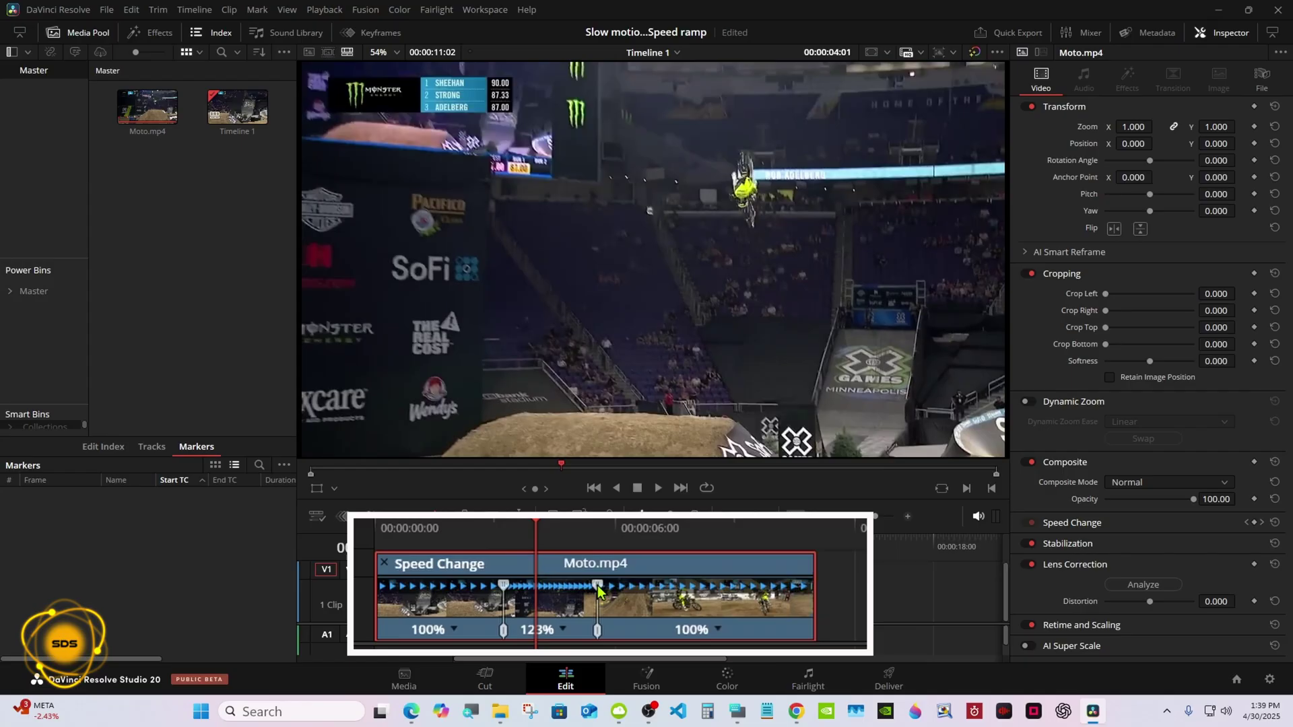
click(501, 526)
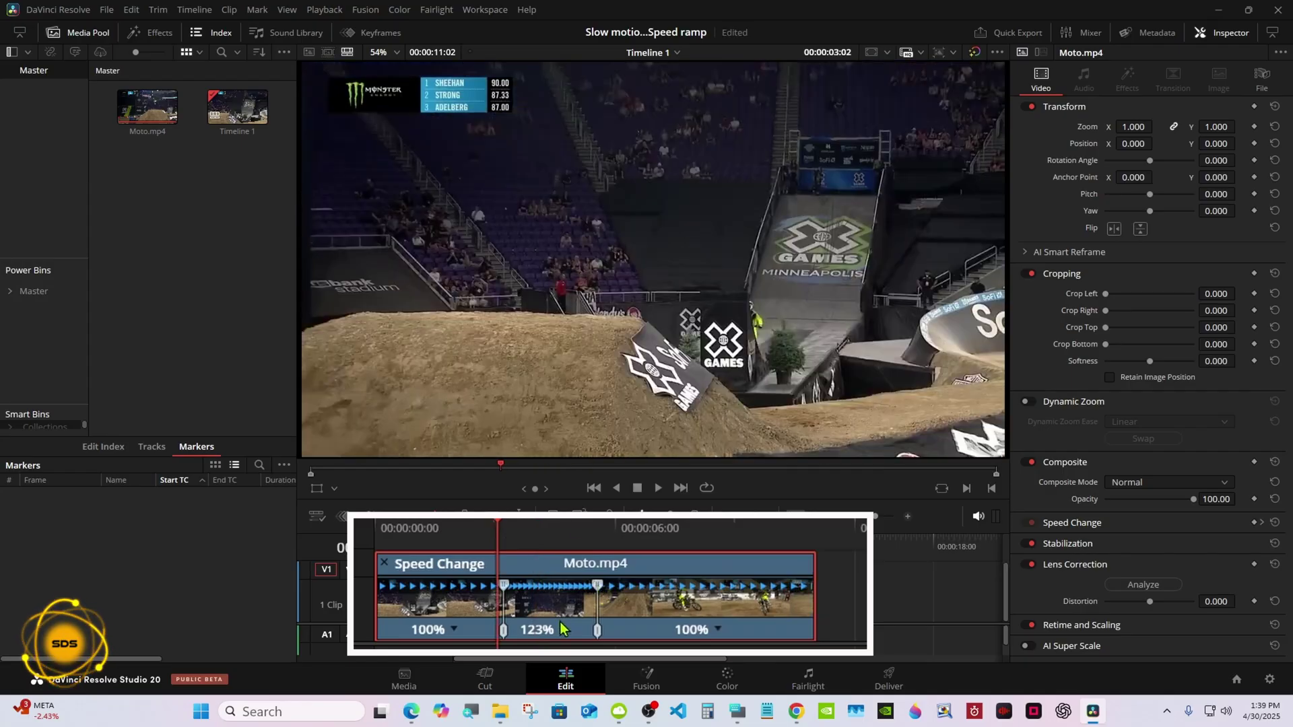
drag(597, 585, 893, 600)
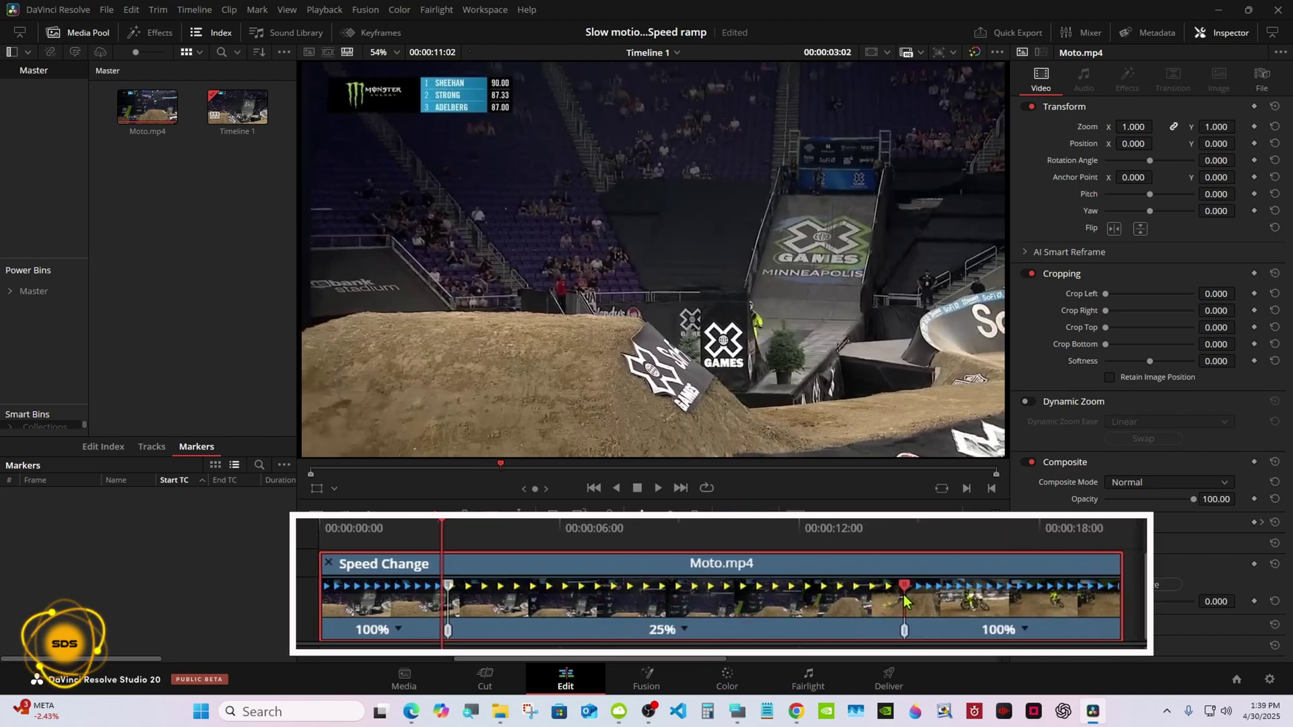
drag(893, 601, 903, 600)
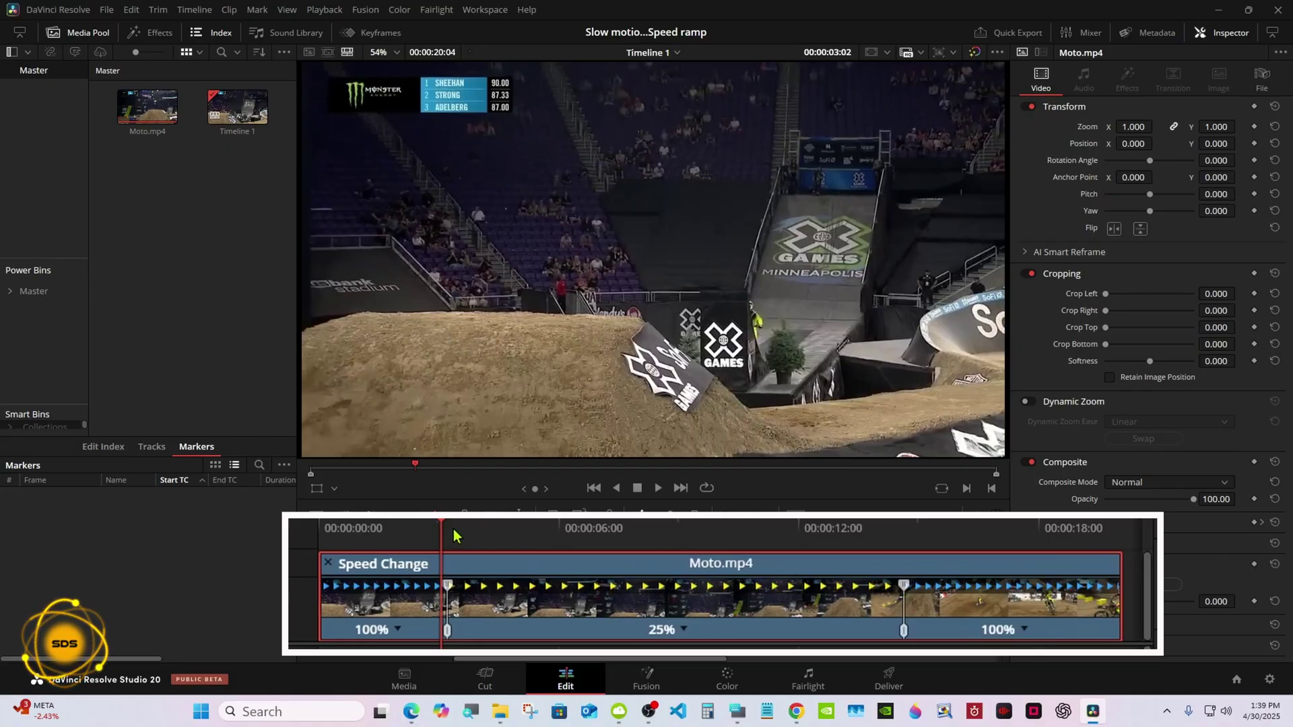
drag(453, 529, 322, 531)
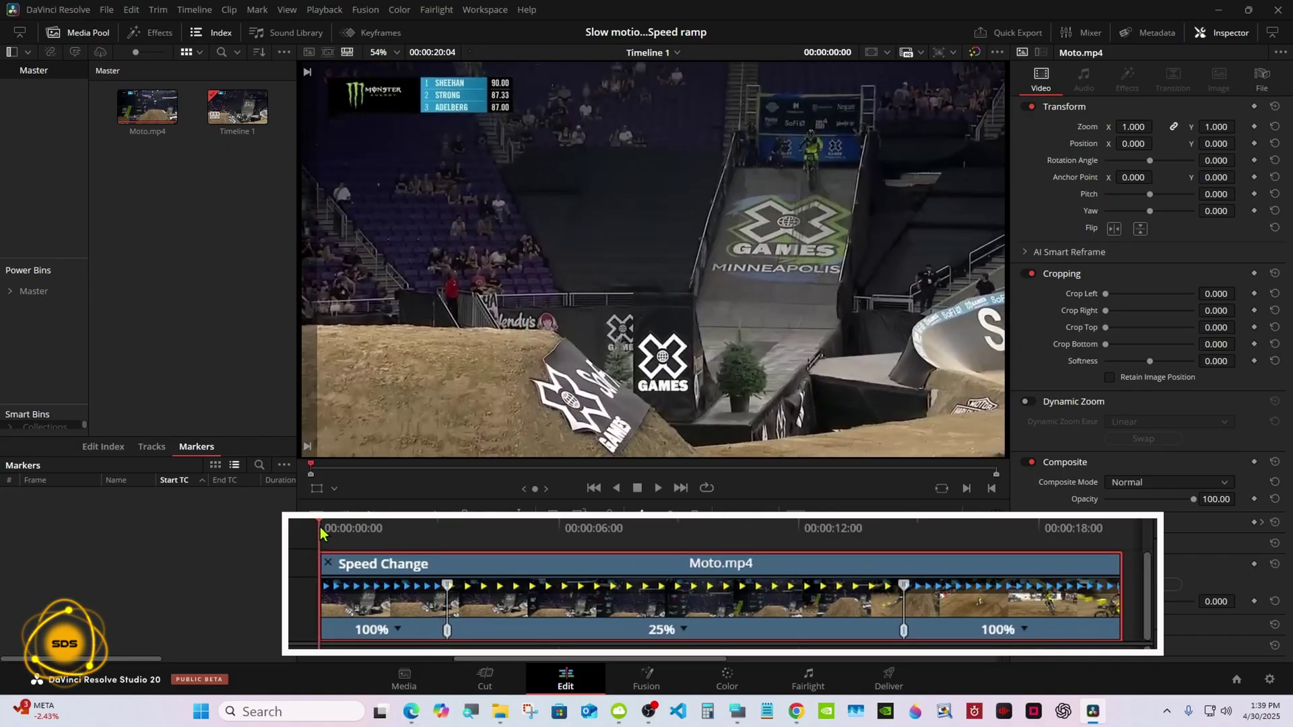
click(325, 9)
mouse_move(348, 75)
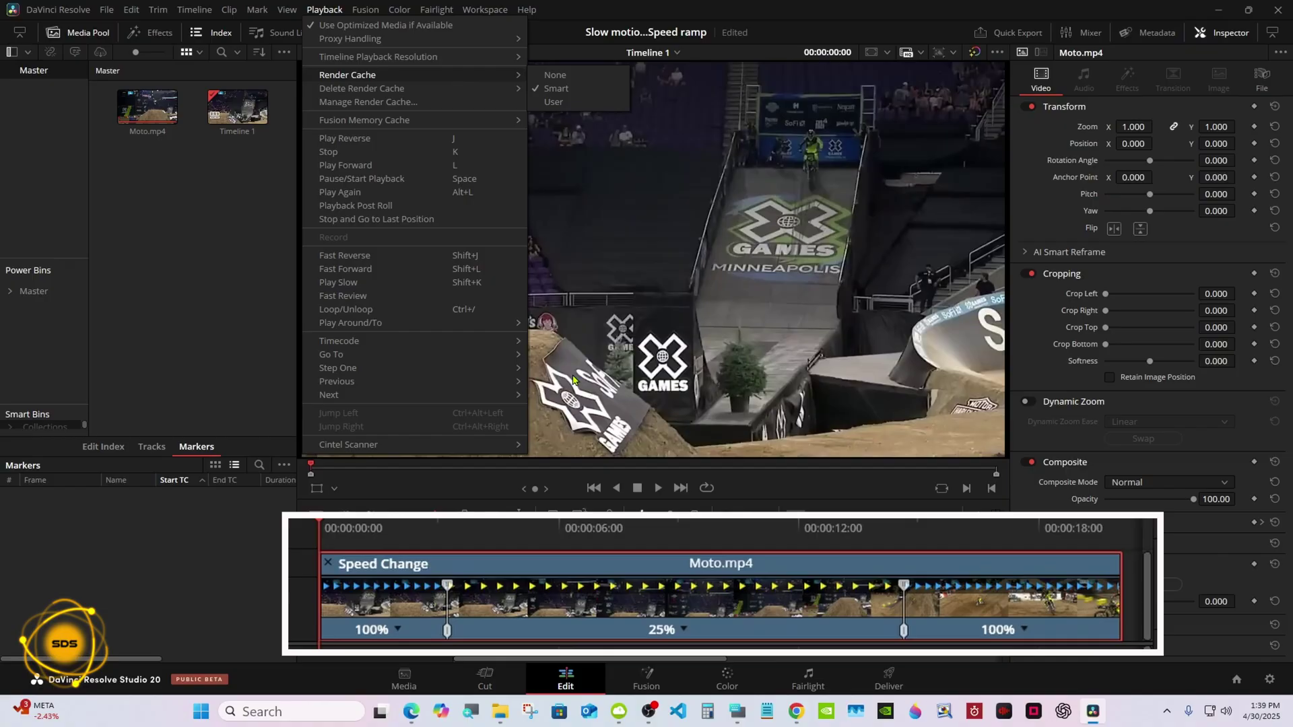
click(637, 475)
click(657, 488)
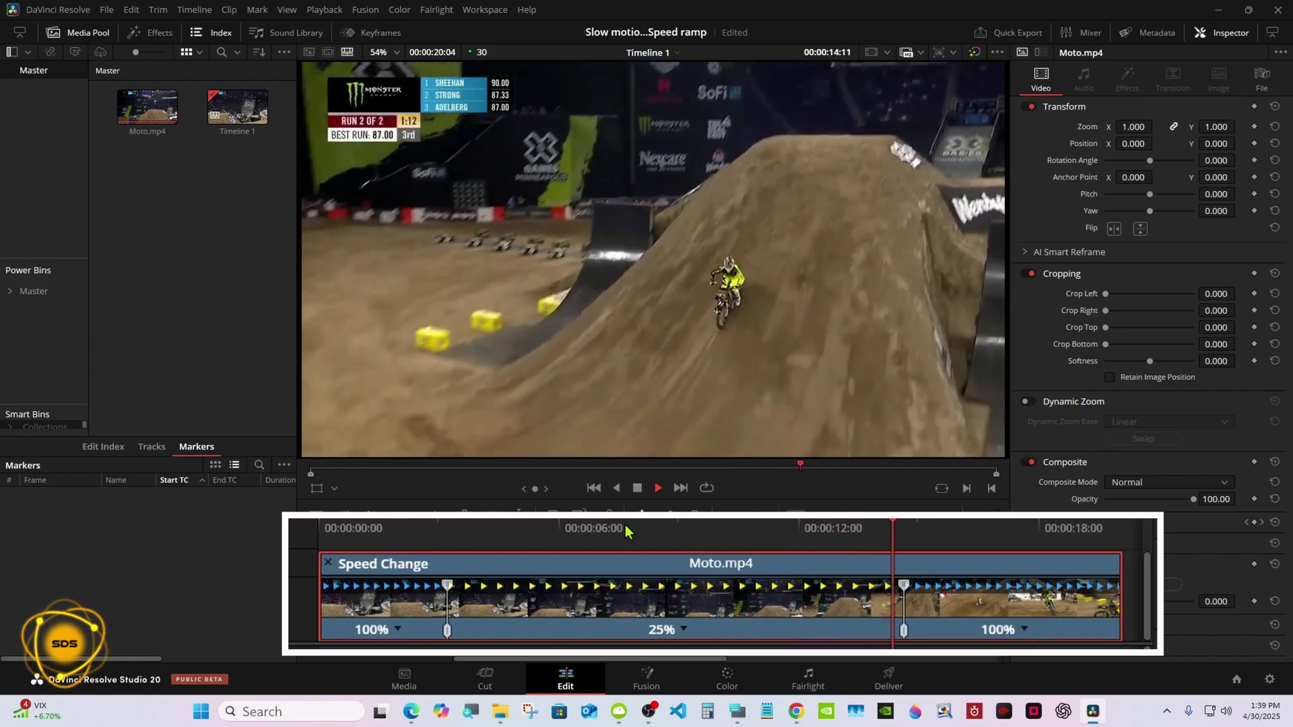
click(324, 526)
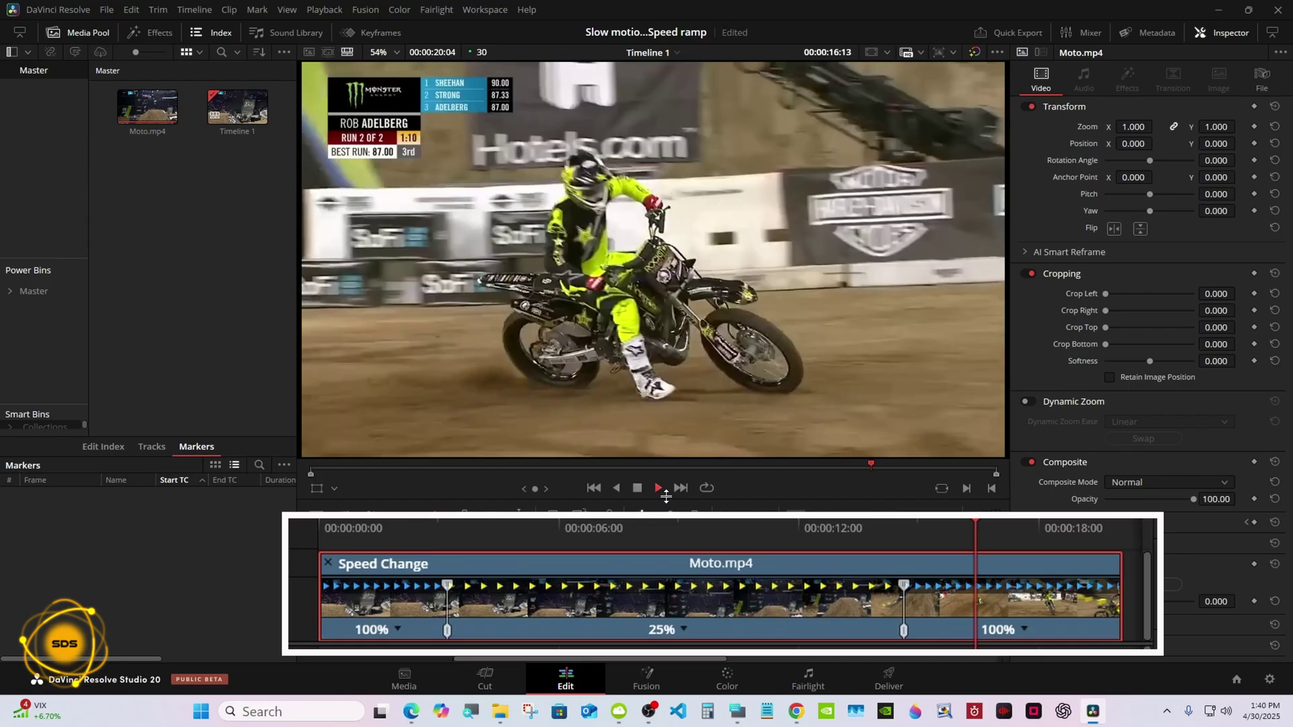
key(space)
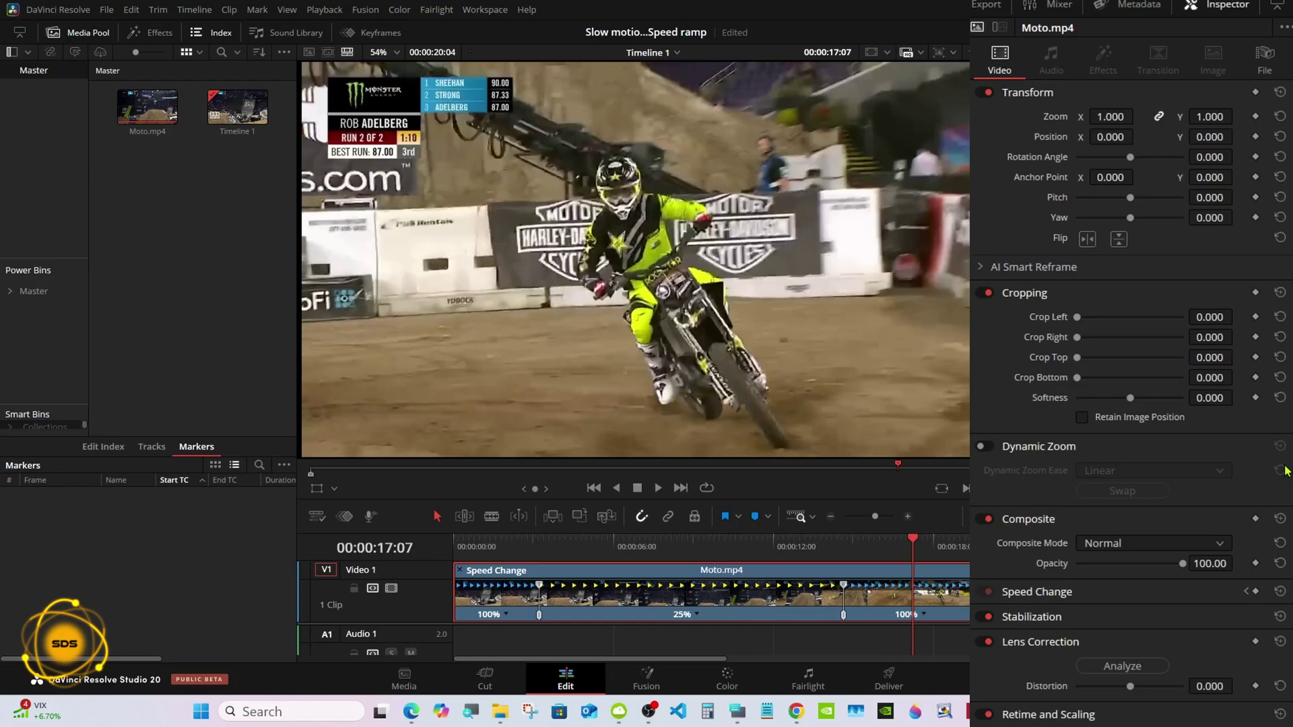
scroll(1131, 404, down, 2)
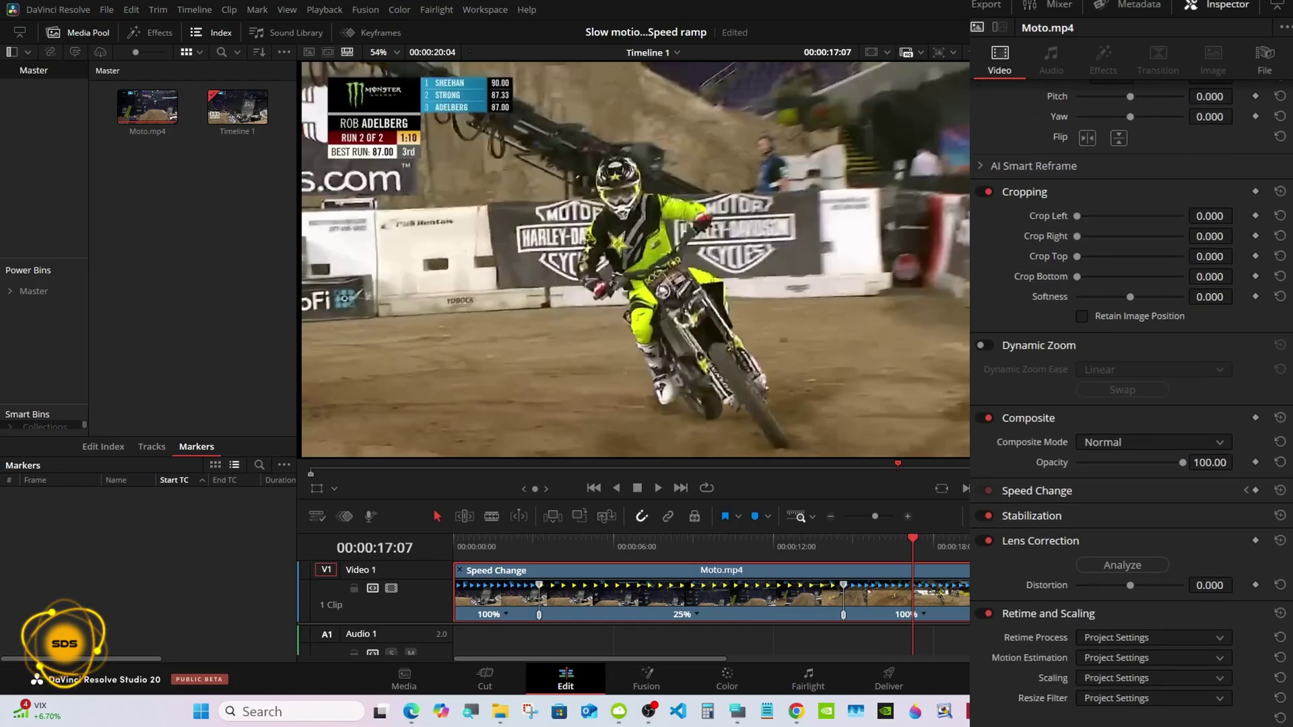
- Set Moto.mp4's Retime Process to Optical Flow and return the playhead to the start
click(1173, 637)
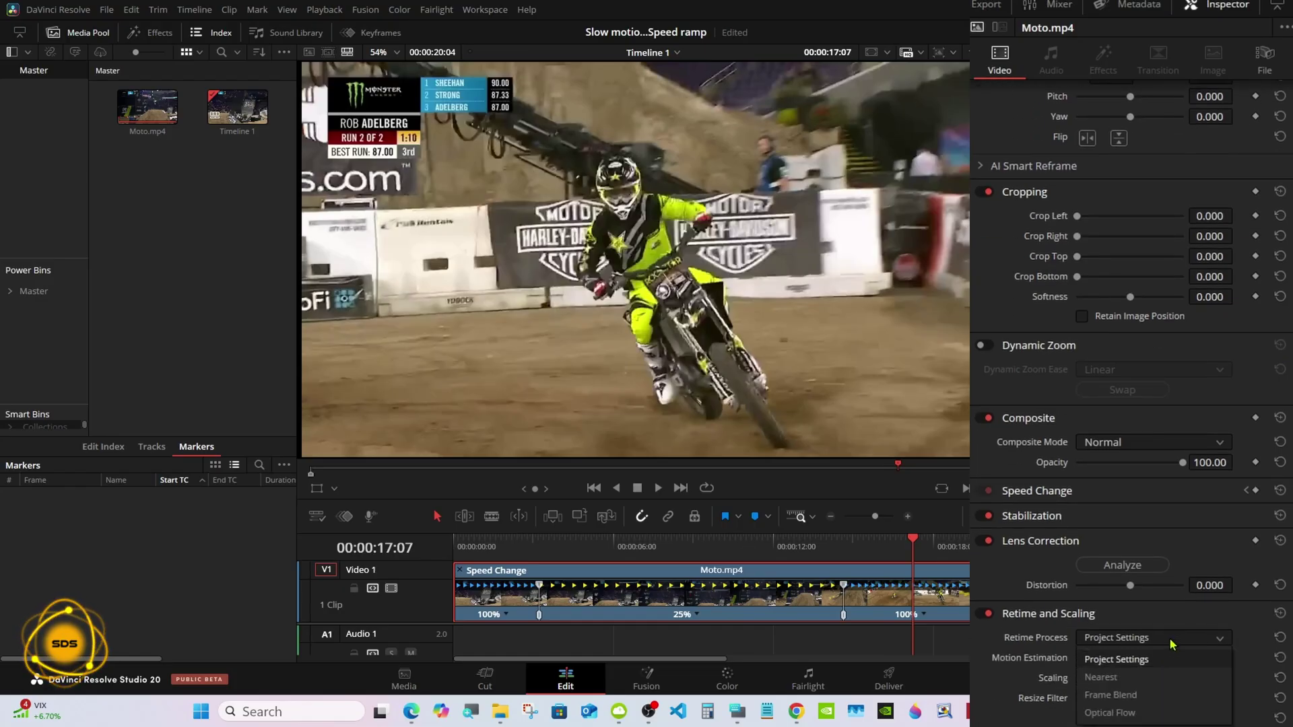
click(1163, 717)
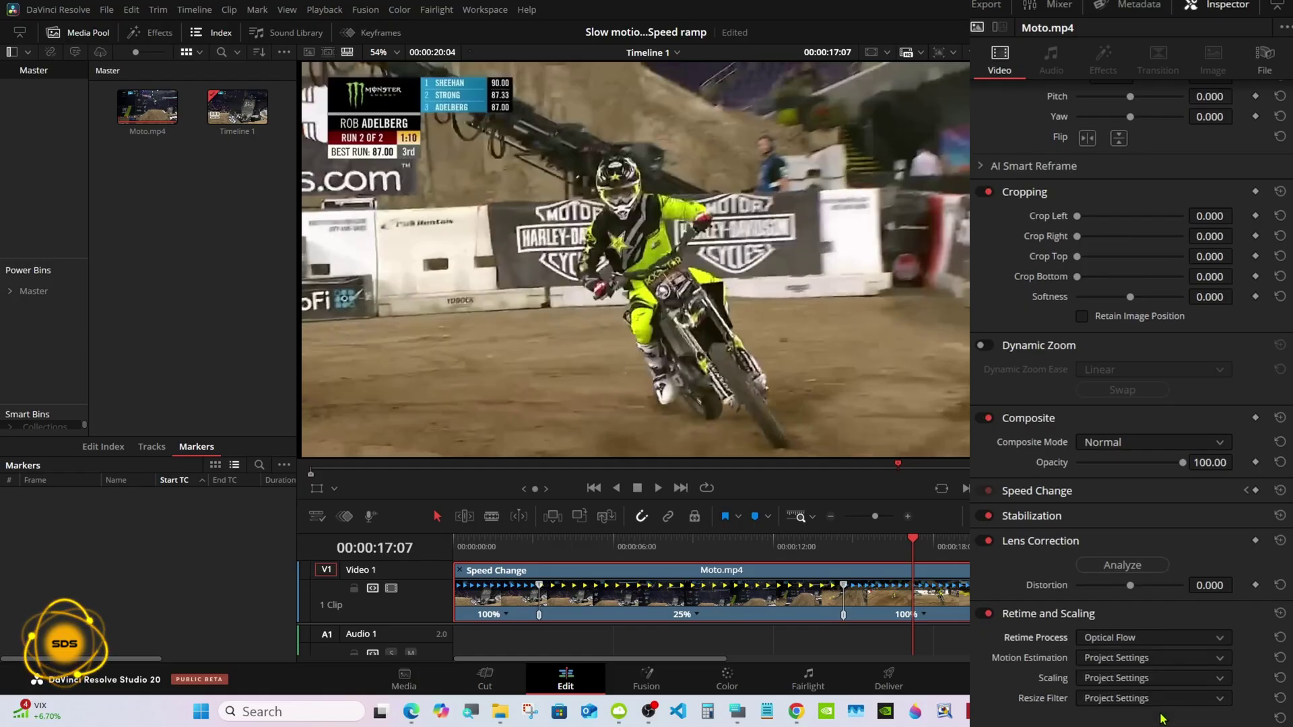
click(456, 545)
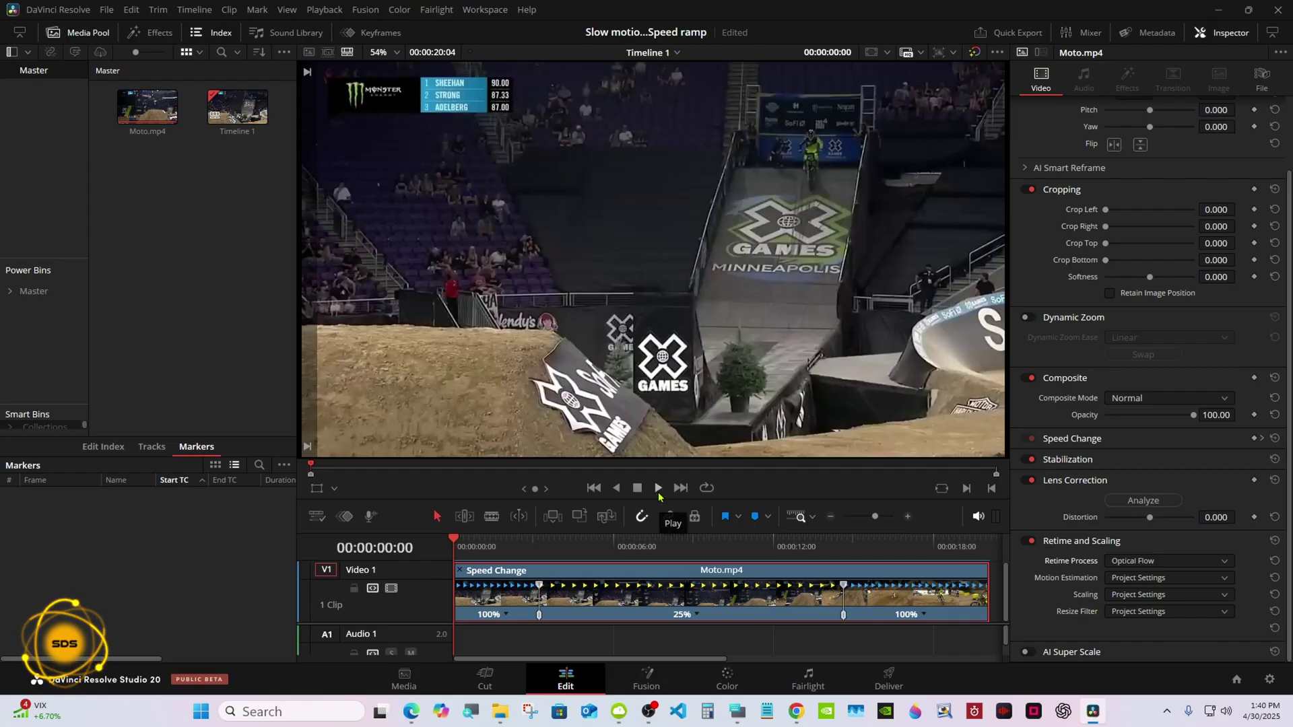
click(659, 488)
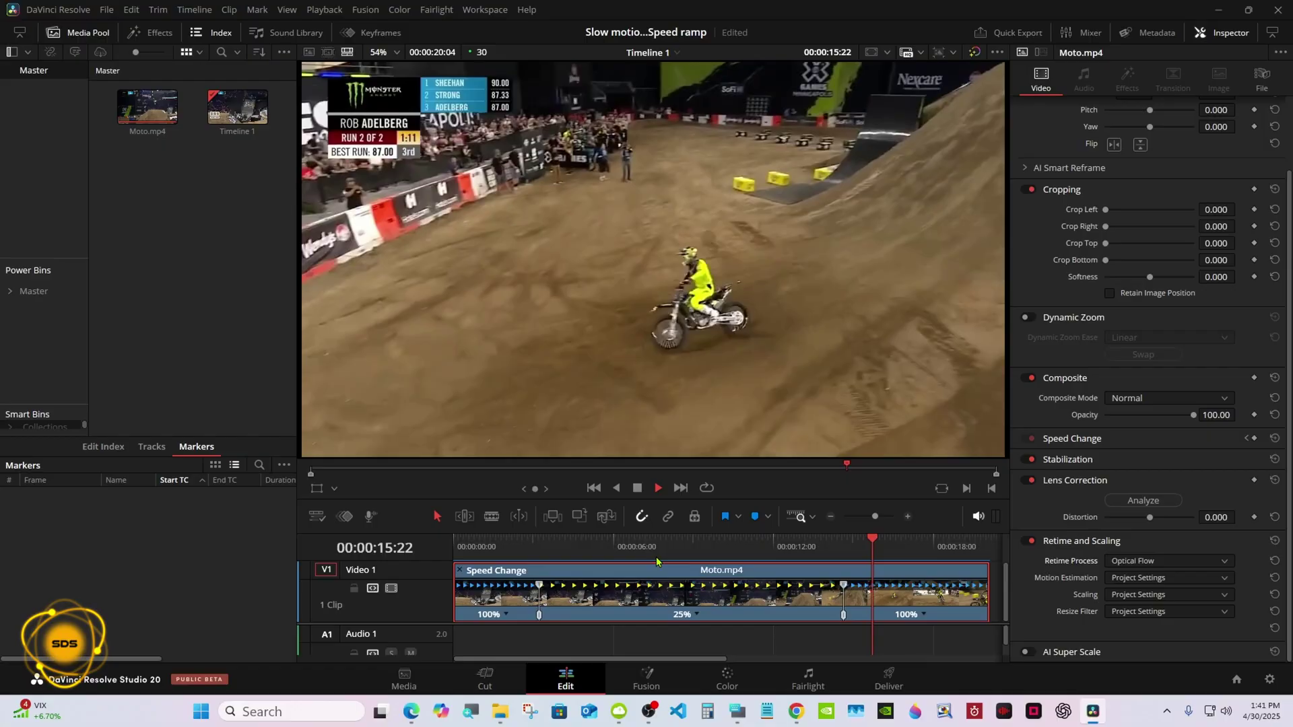
click(637, 489)
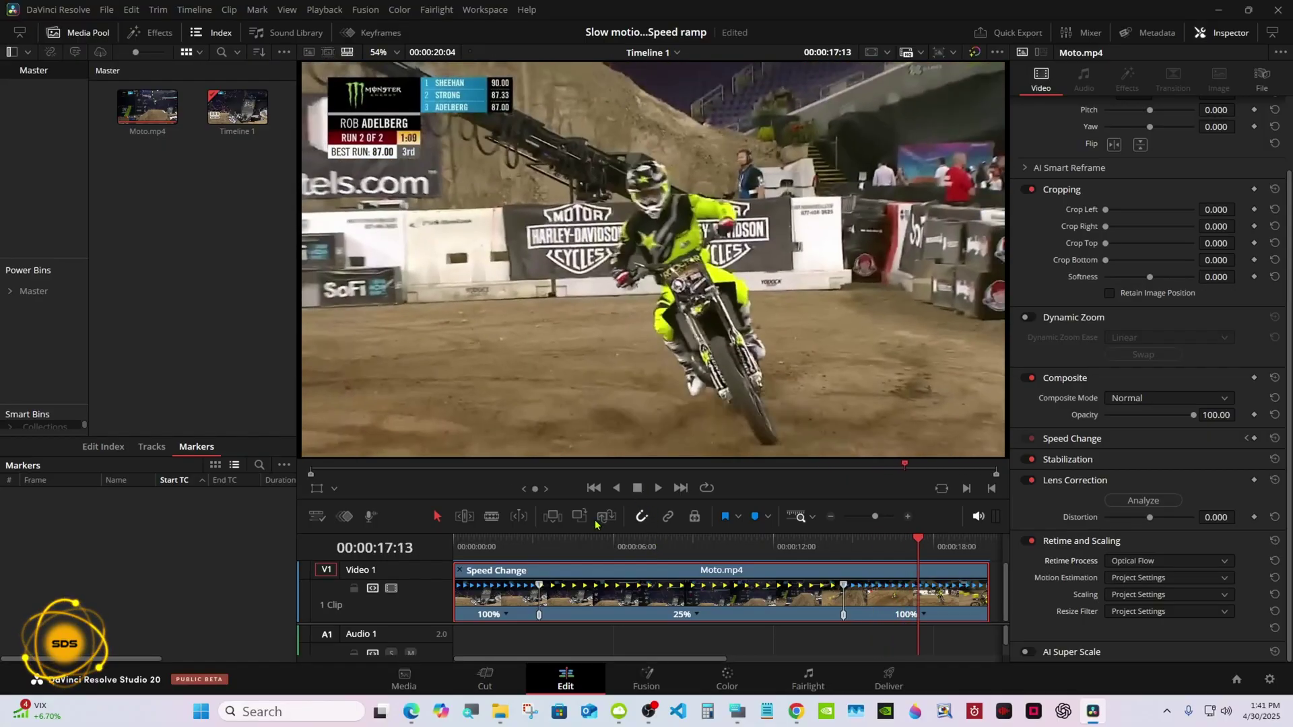
click(554, 546)
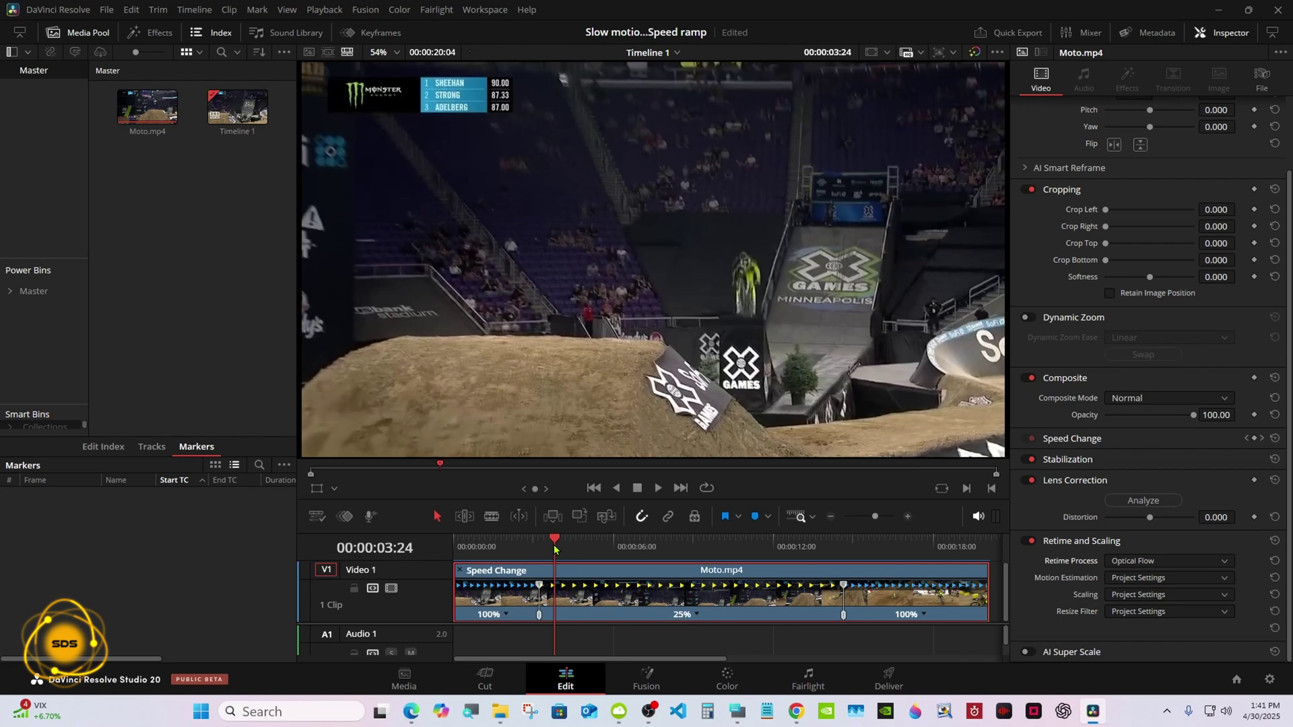
click(514, 544)
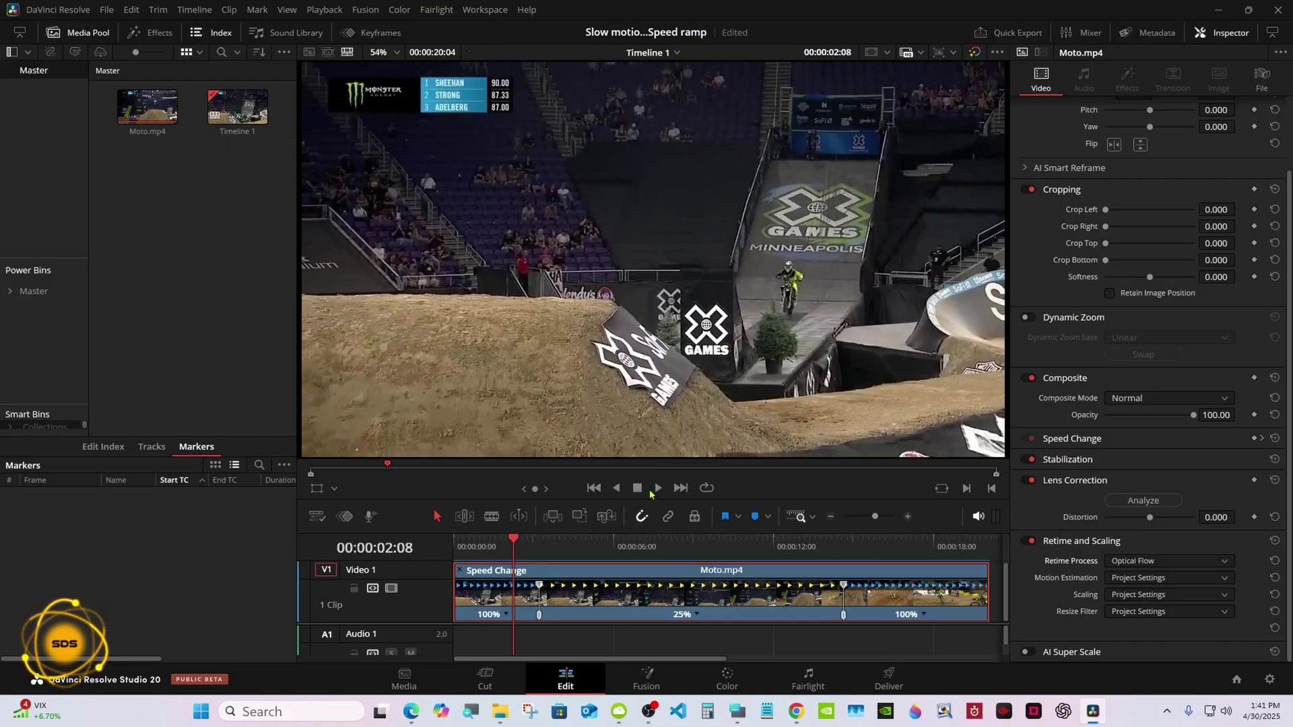
click(658, 488)
click(759, 546)
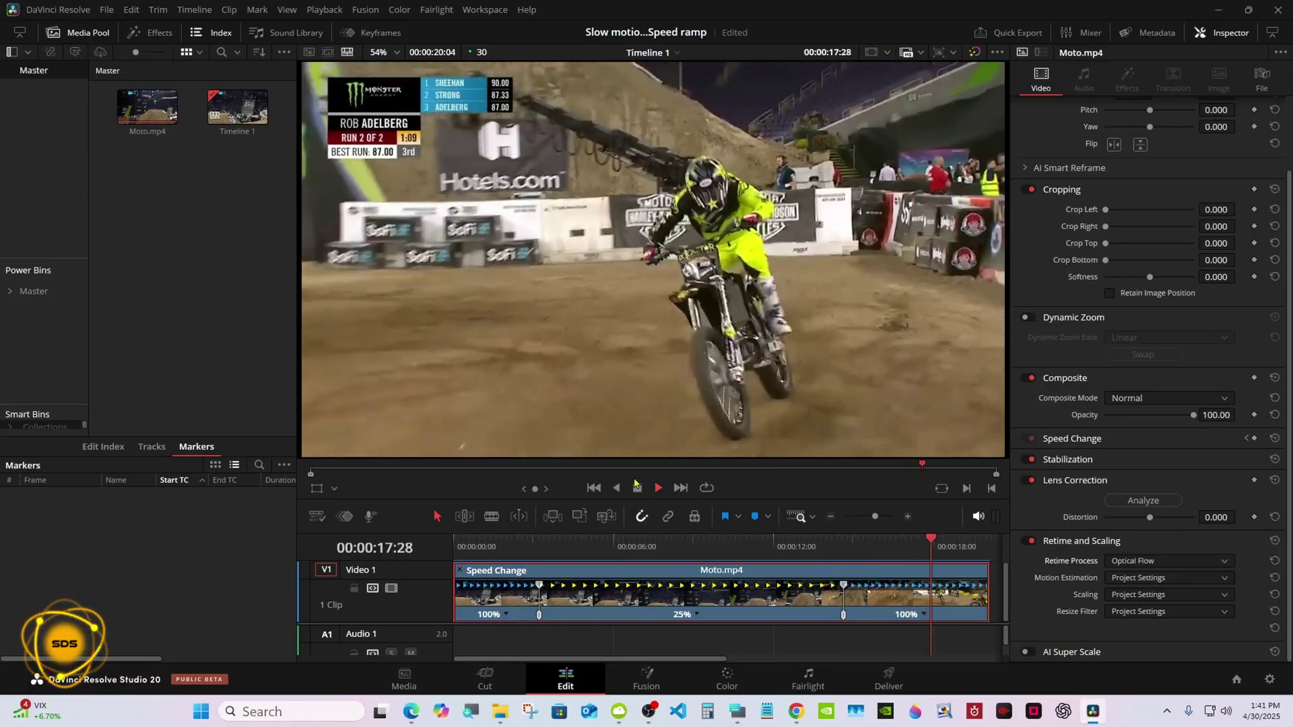
click(637, 488)
click(568, 545)
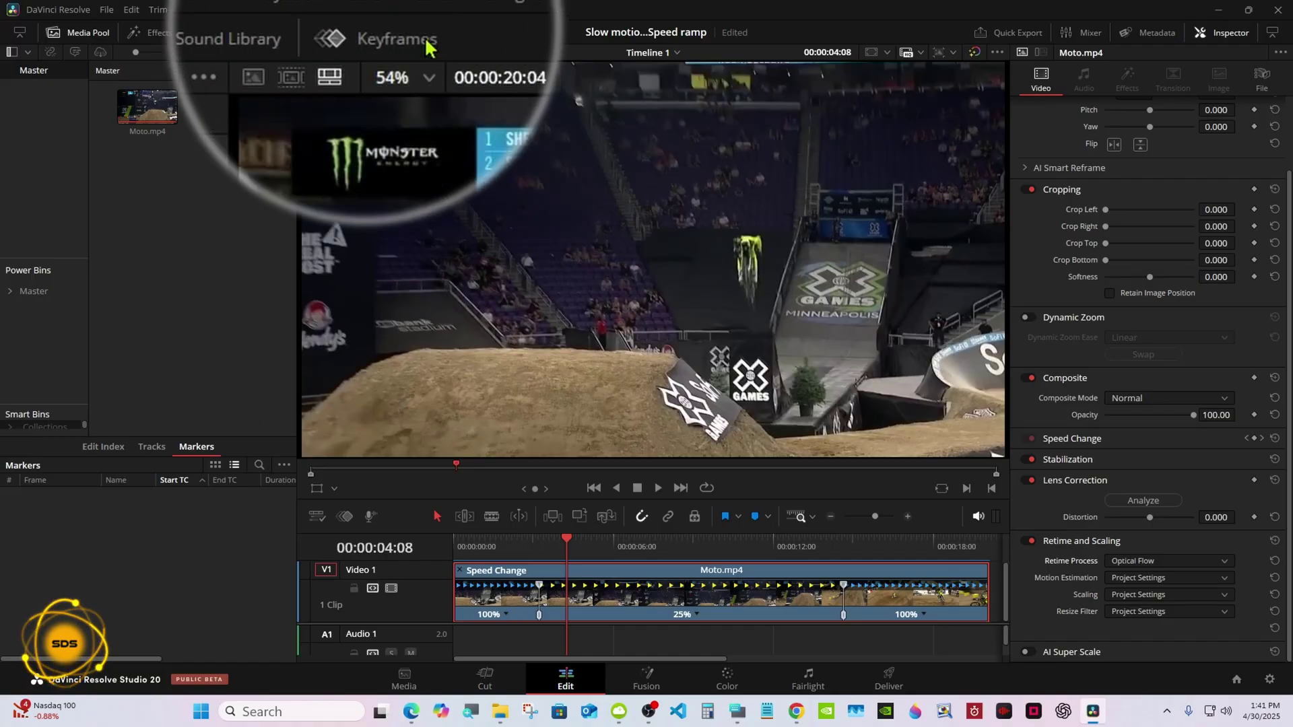
- Show the Keyframes panel for Moto.mp4 and bring up its curves/parameter-list view menu
click(426, 50)
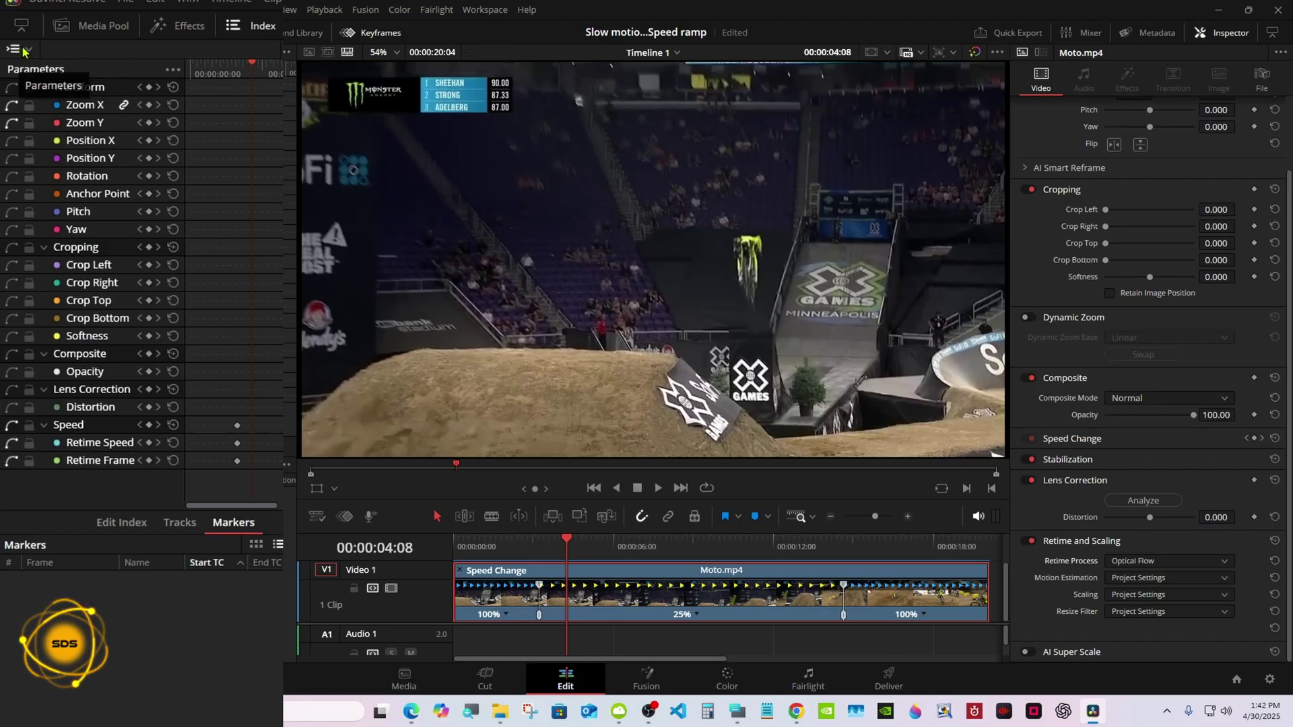
click(30, 51)
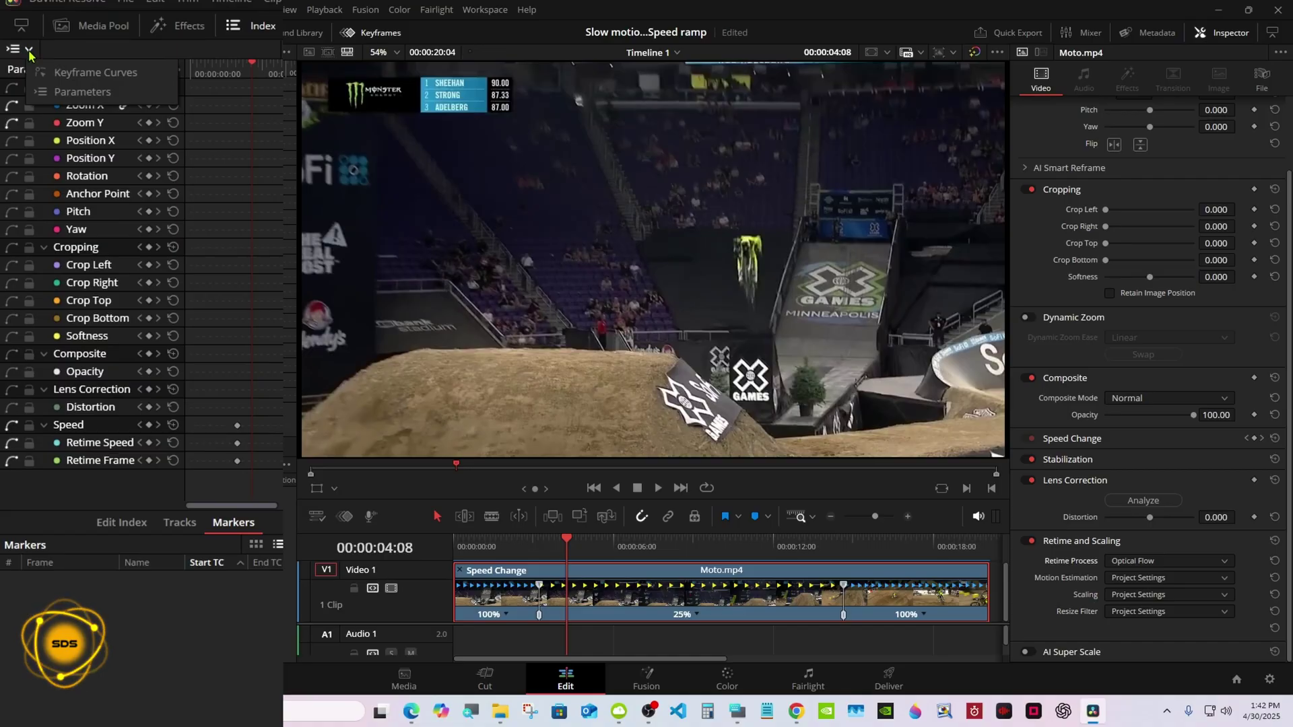
- Switch the panel to Keyframe Curves, widen it, and expand it into the full Keyframe Editor
click(84, 74)
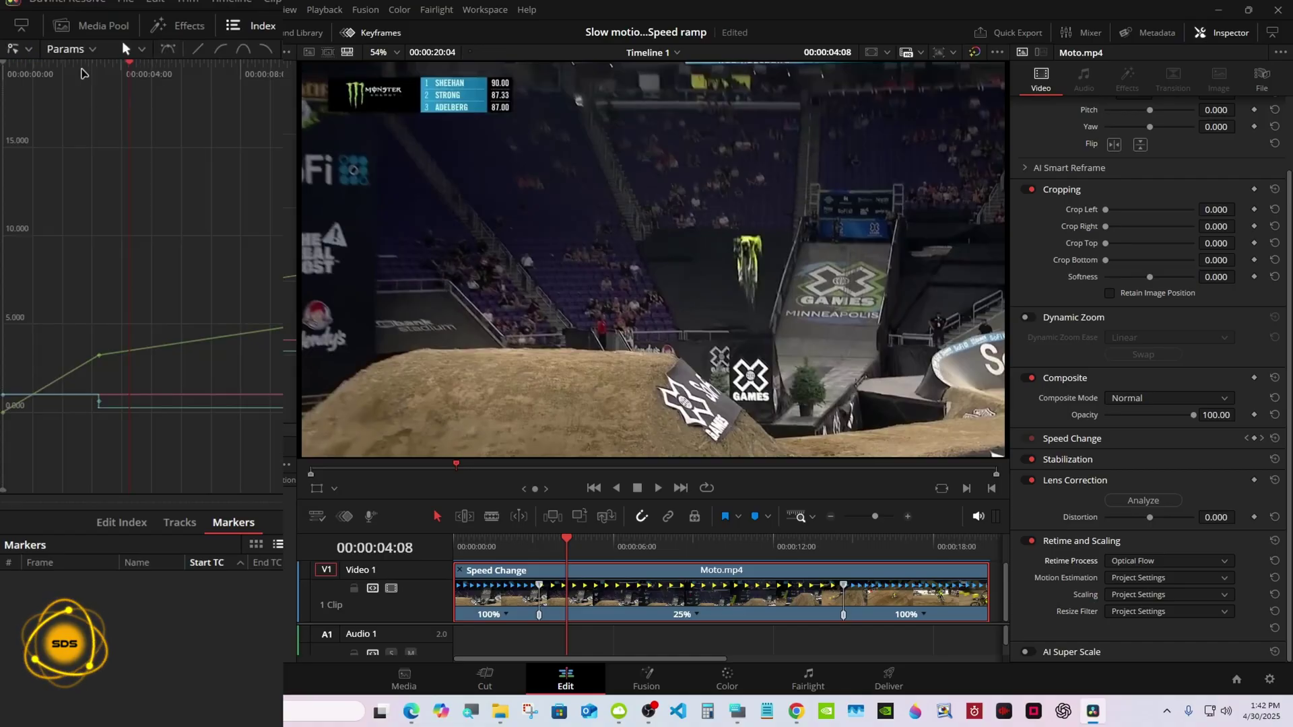
click(29, 49)
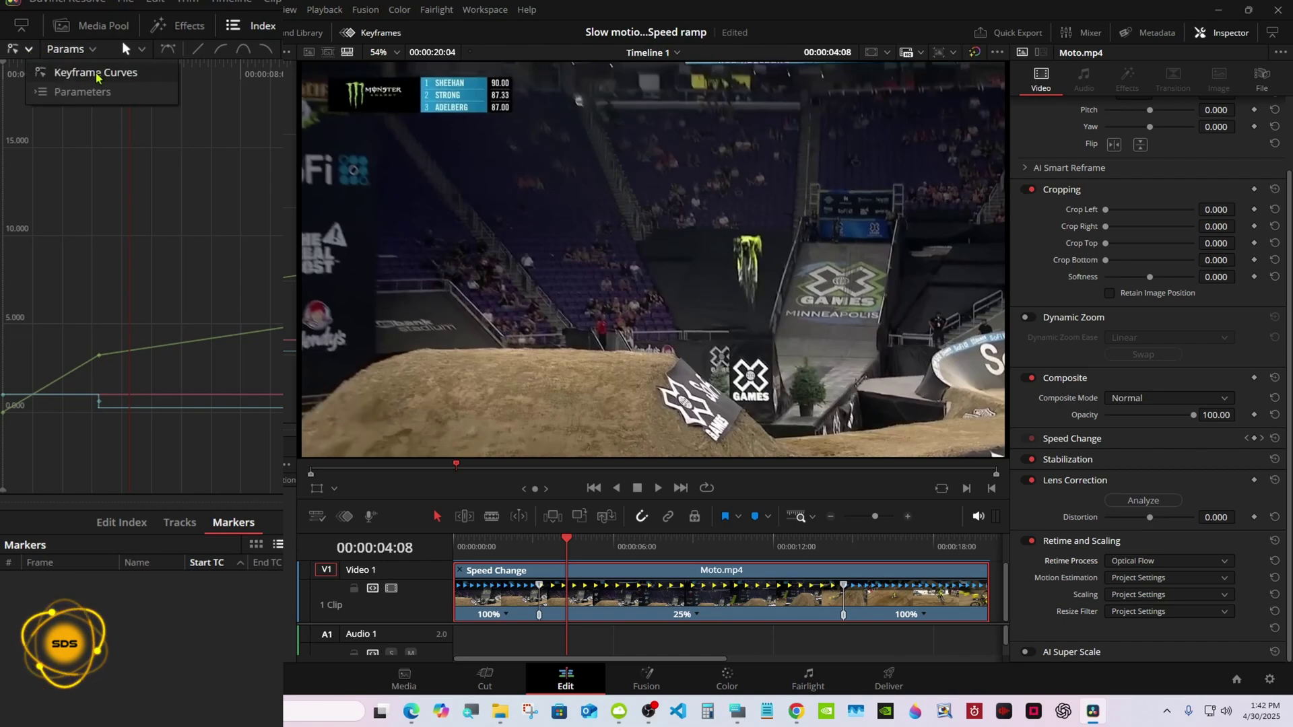
click(301, 91)
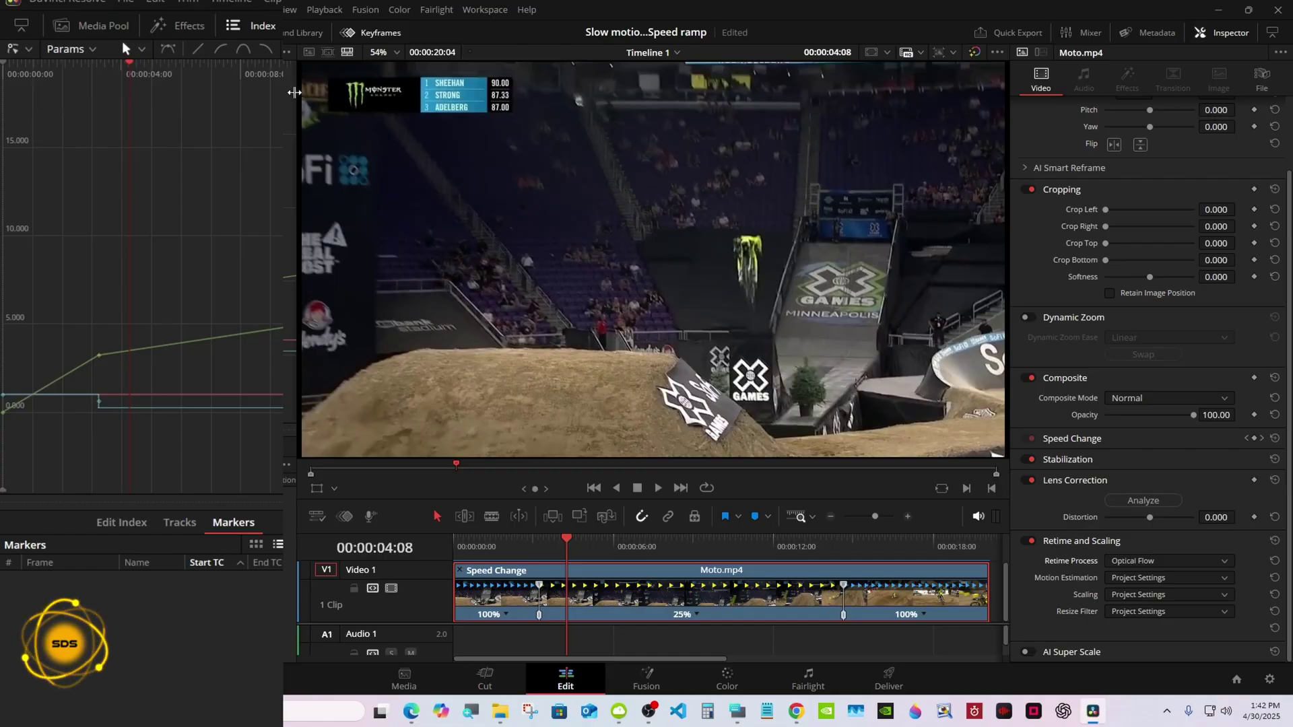
drag(293, 92, 324, 91)
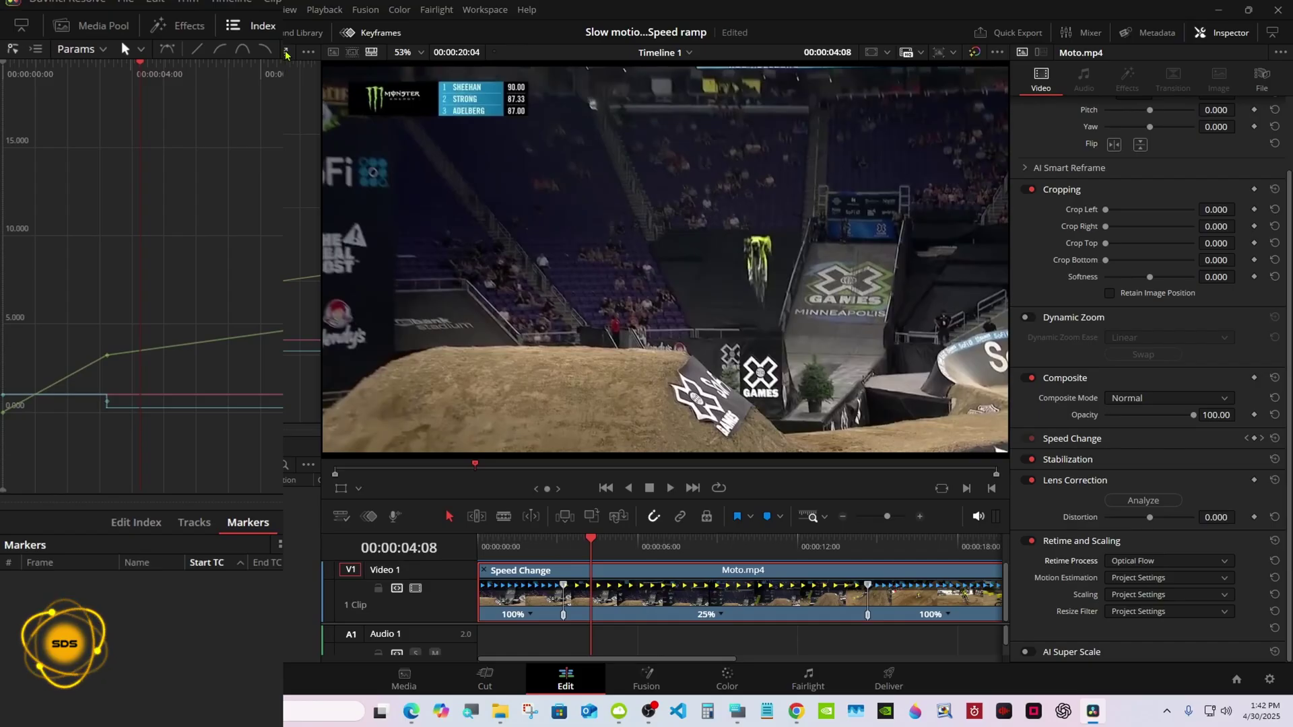
click(286, 53)
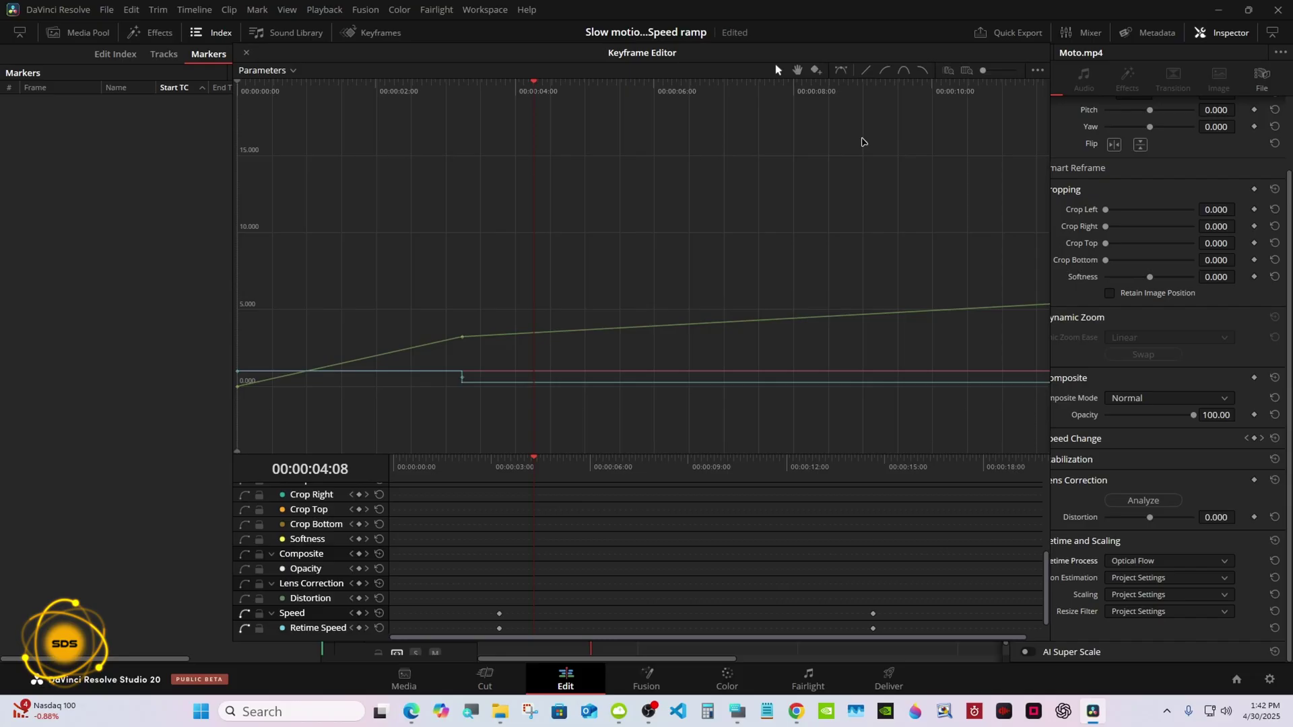
scroll(982, 77, down, 2)
scroll(983, 77, down, 2)
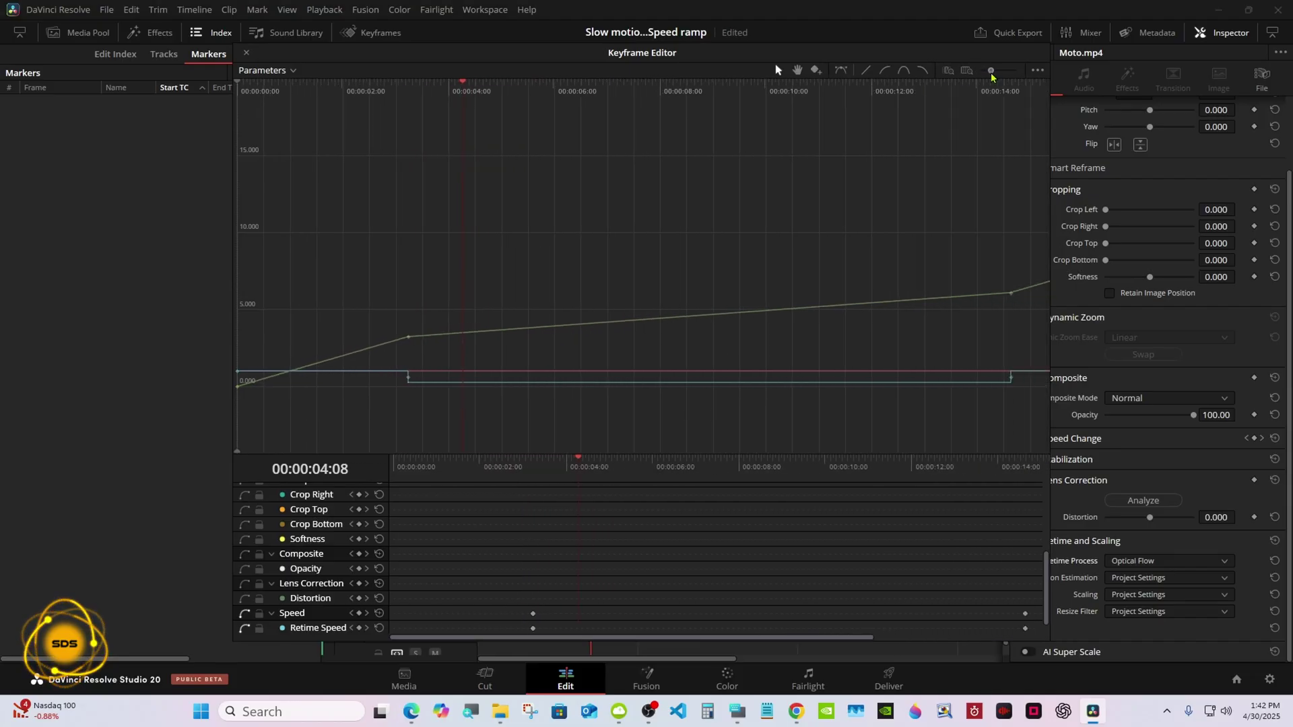
scroll(984, 78, down, 2)
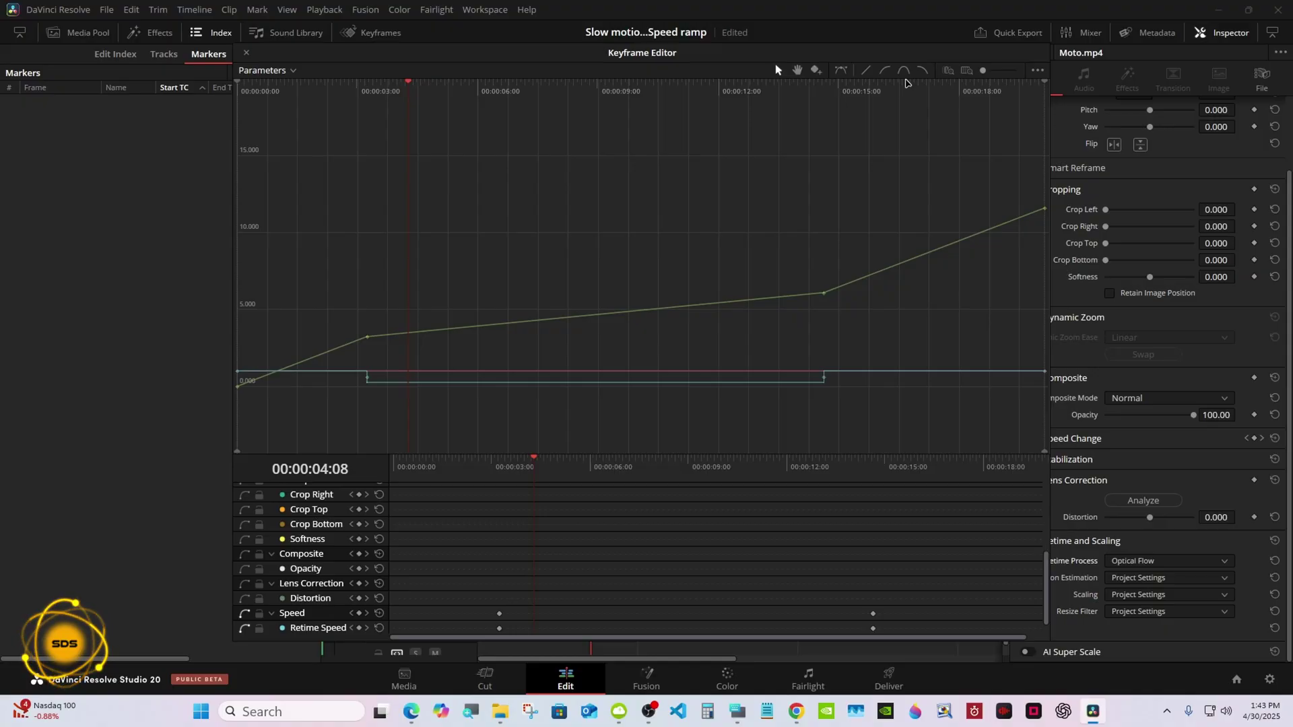
- Box-select both speed-change keyframes on the Moto.mp4 retime curve
drag(307, 190, 1006, 414)
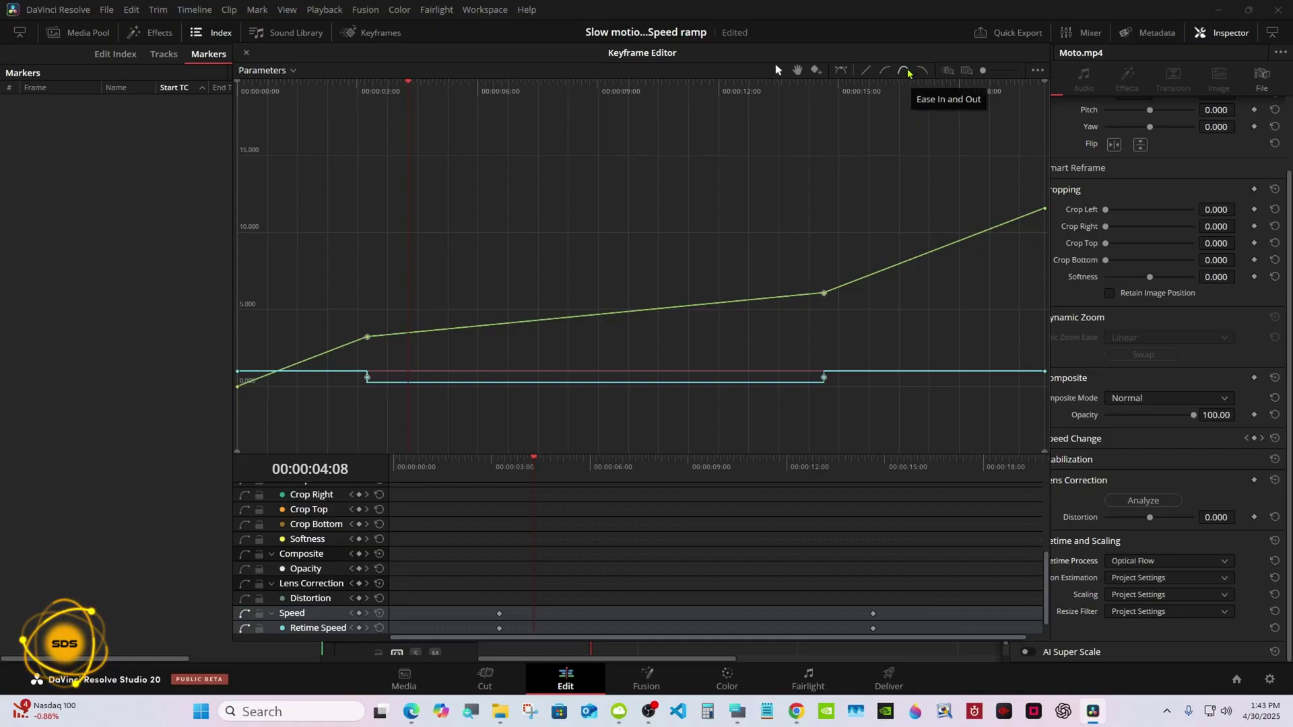
- Apply Ease In and Out to the speed keyframes and lengthen the second keyframe's easing
click(909, 72)
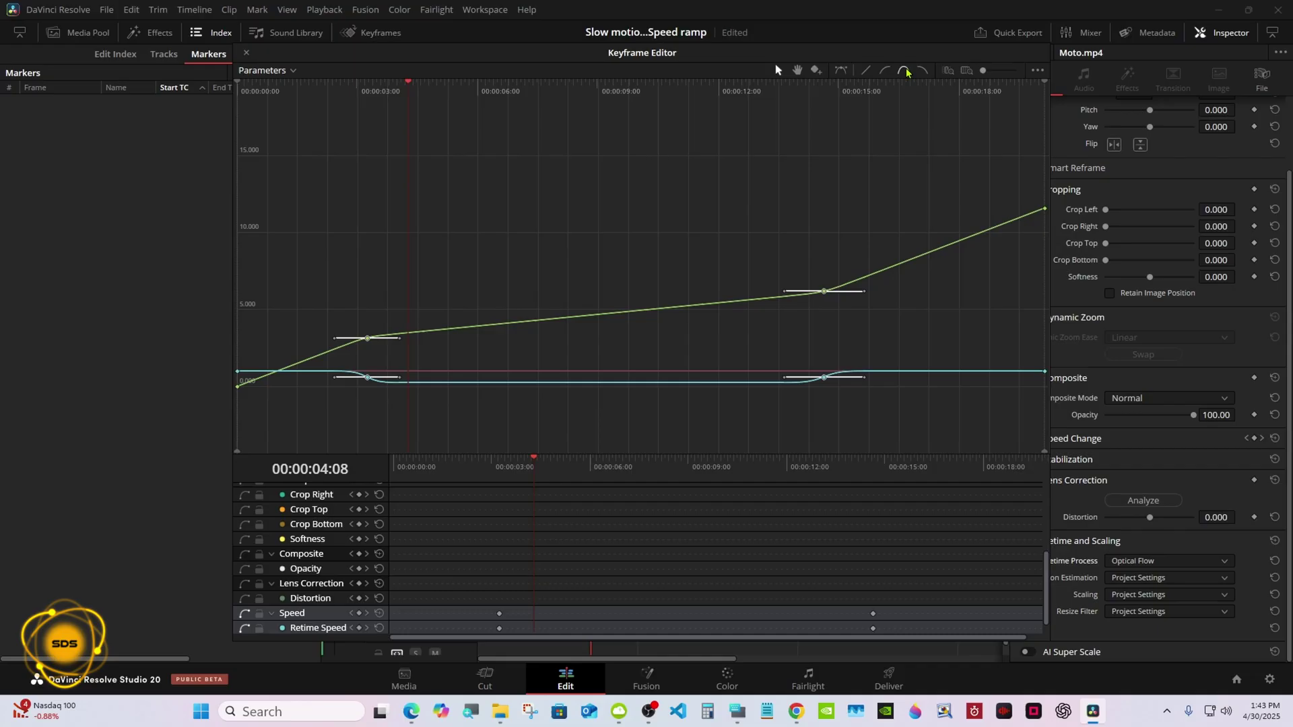
click(859, 214)
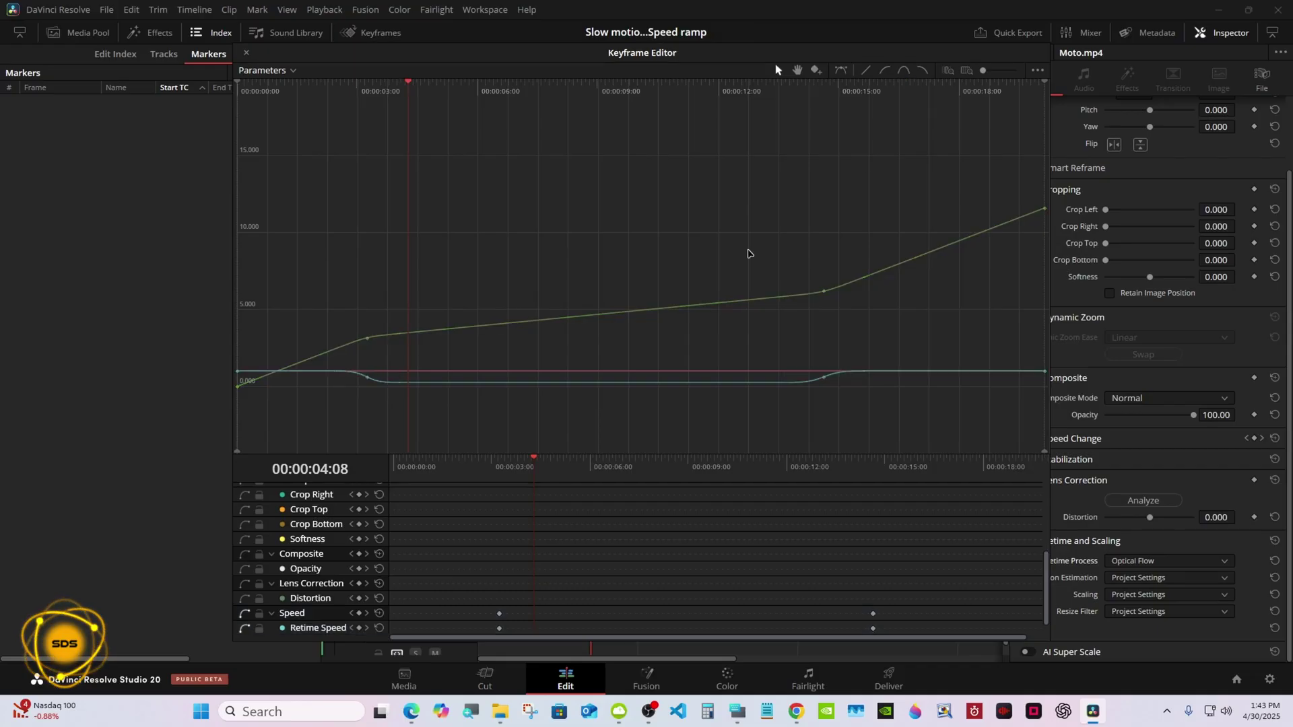
drag(749, 254, 956, 305)
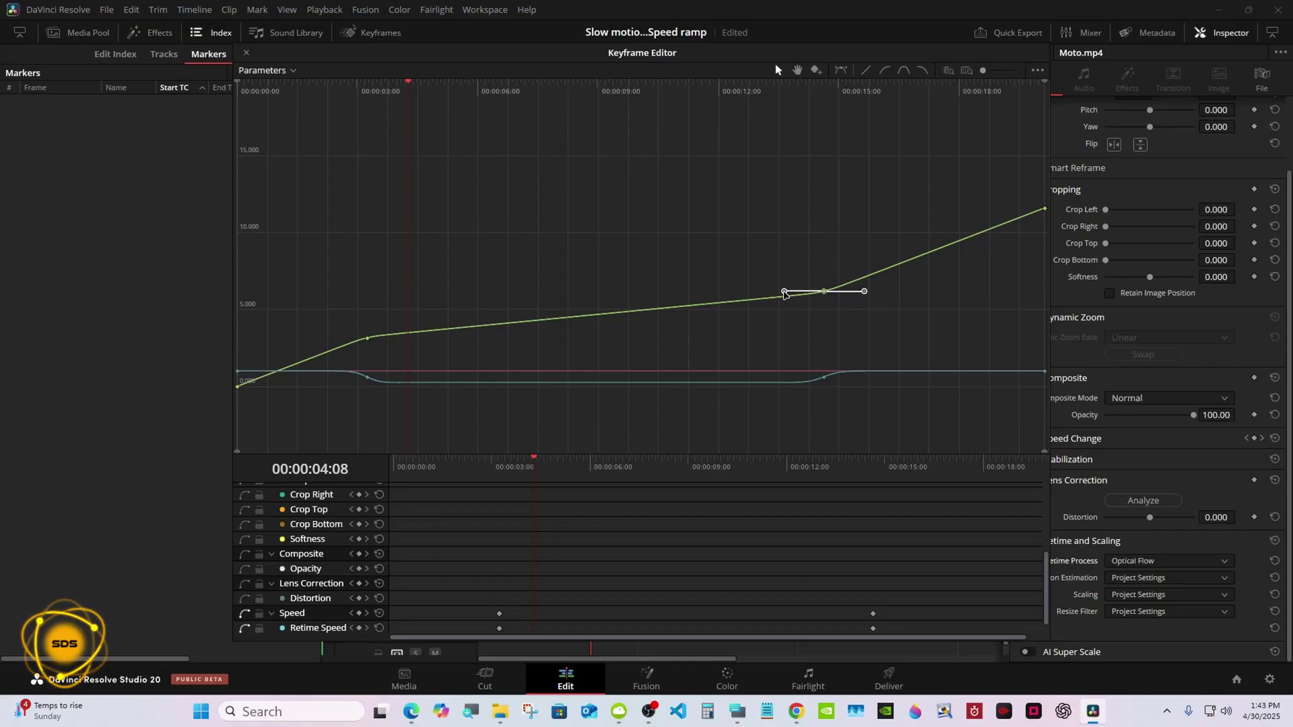
drag(785, 295, 773, 292)
- Fine-tune the Retime Frame keyframe's ease handle and close the full Keyframe Editor
drag(768, 345, 875, 396)
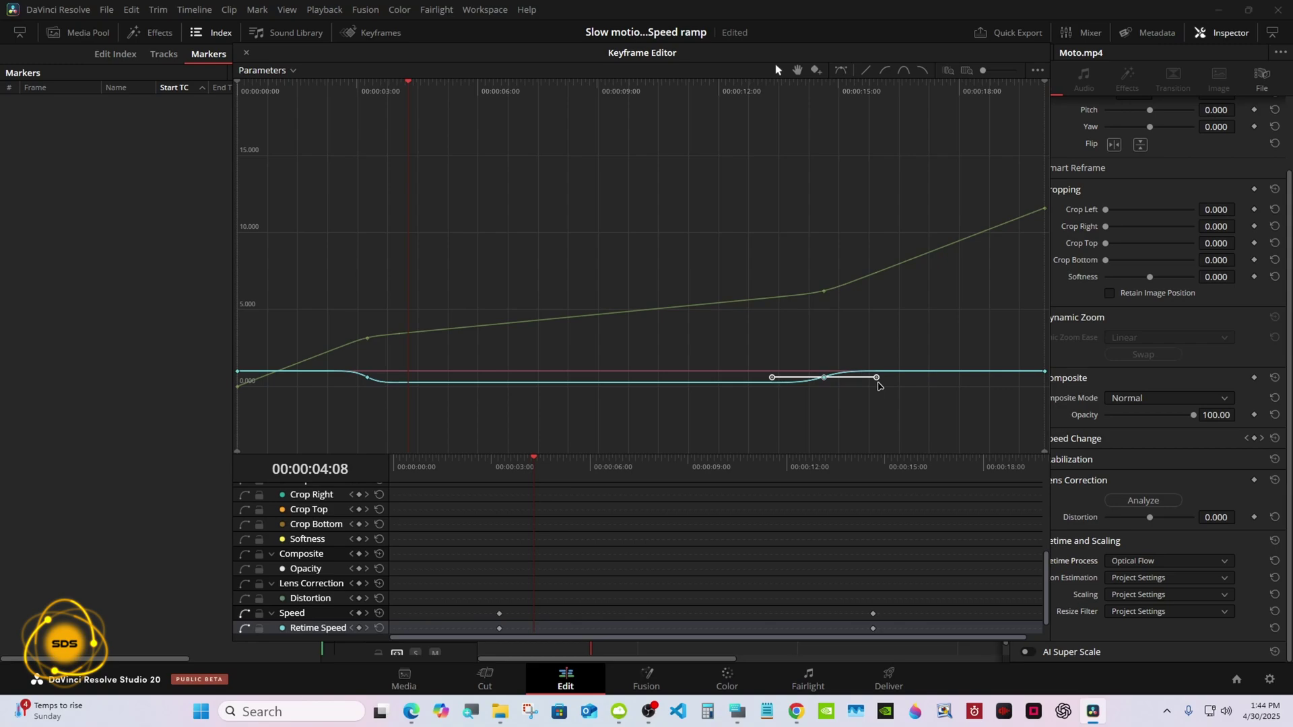
click(878, 385)
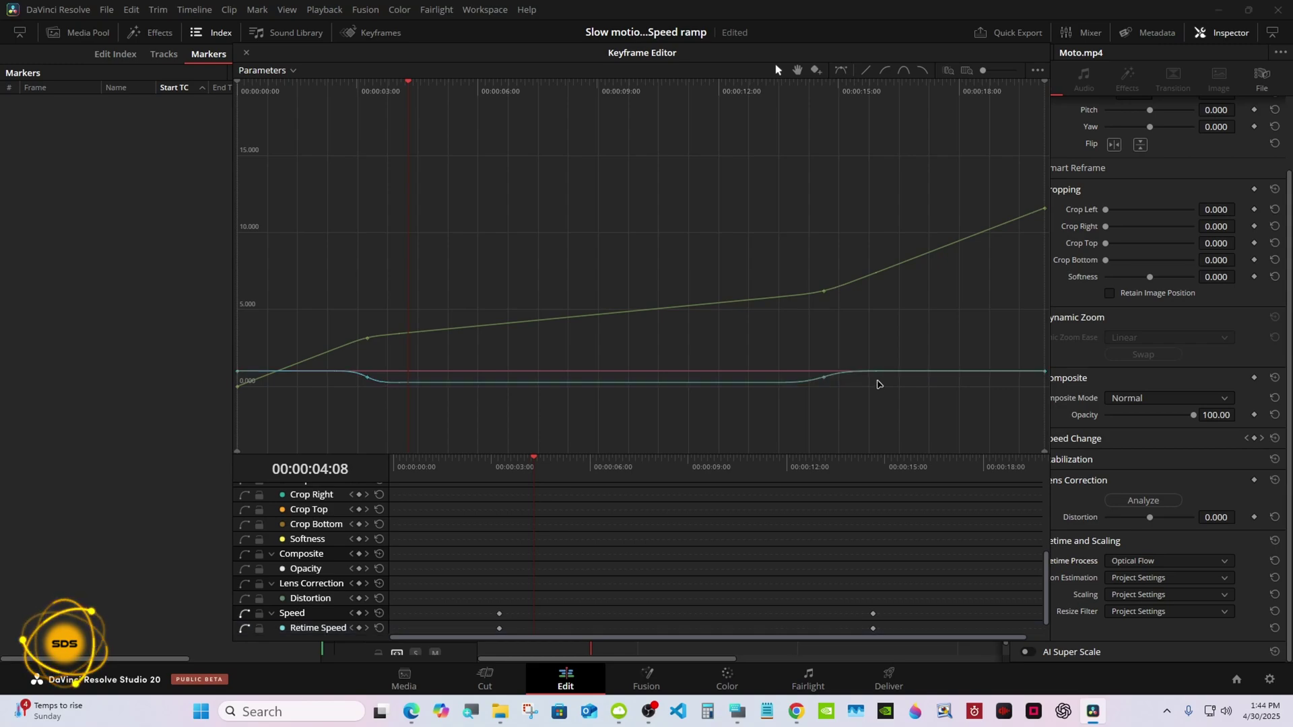
drag(741, 250, 889, 325)
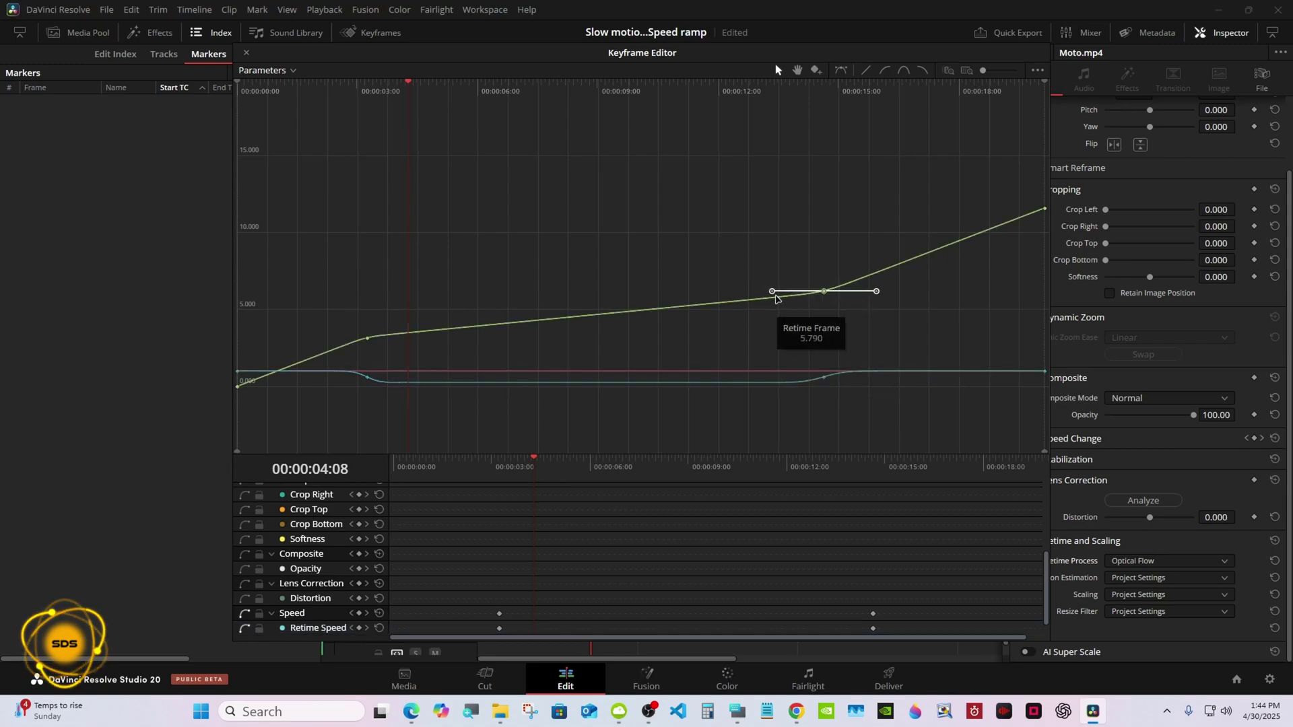
click(775, 297)
drag(748, 269, 932, 350)
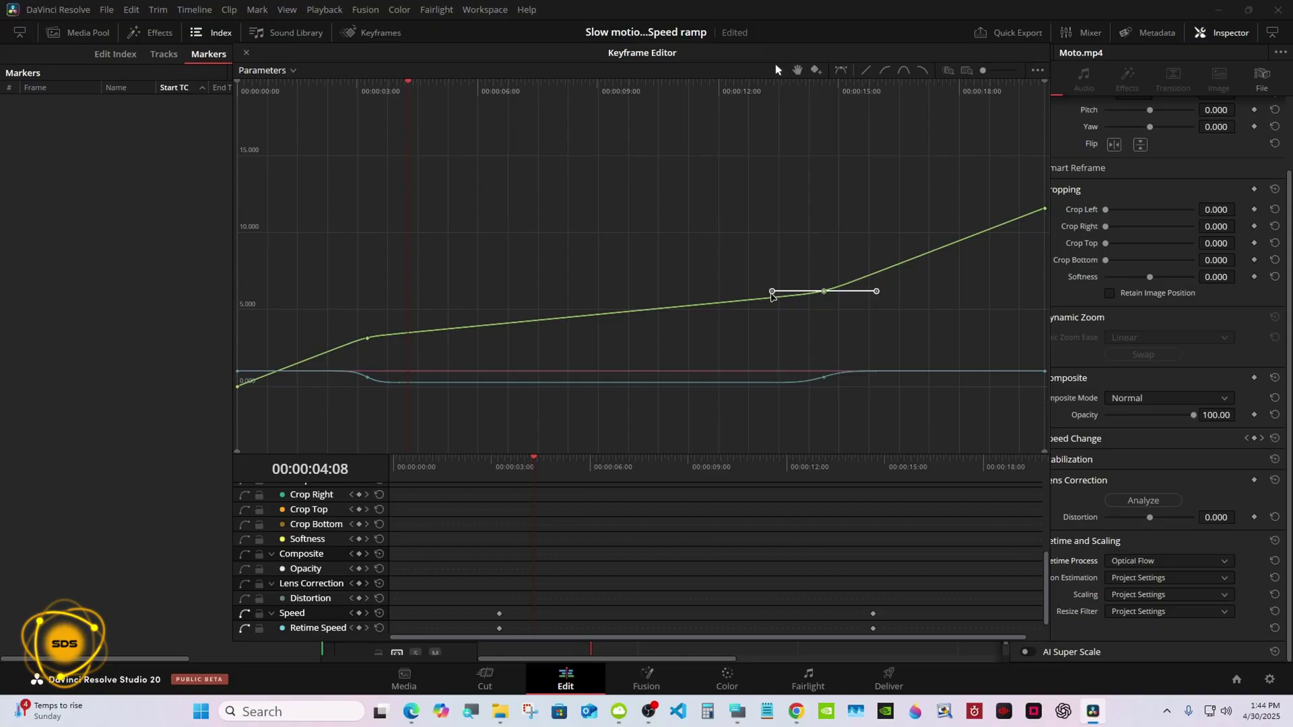
drag(773, 295, 775, 297)
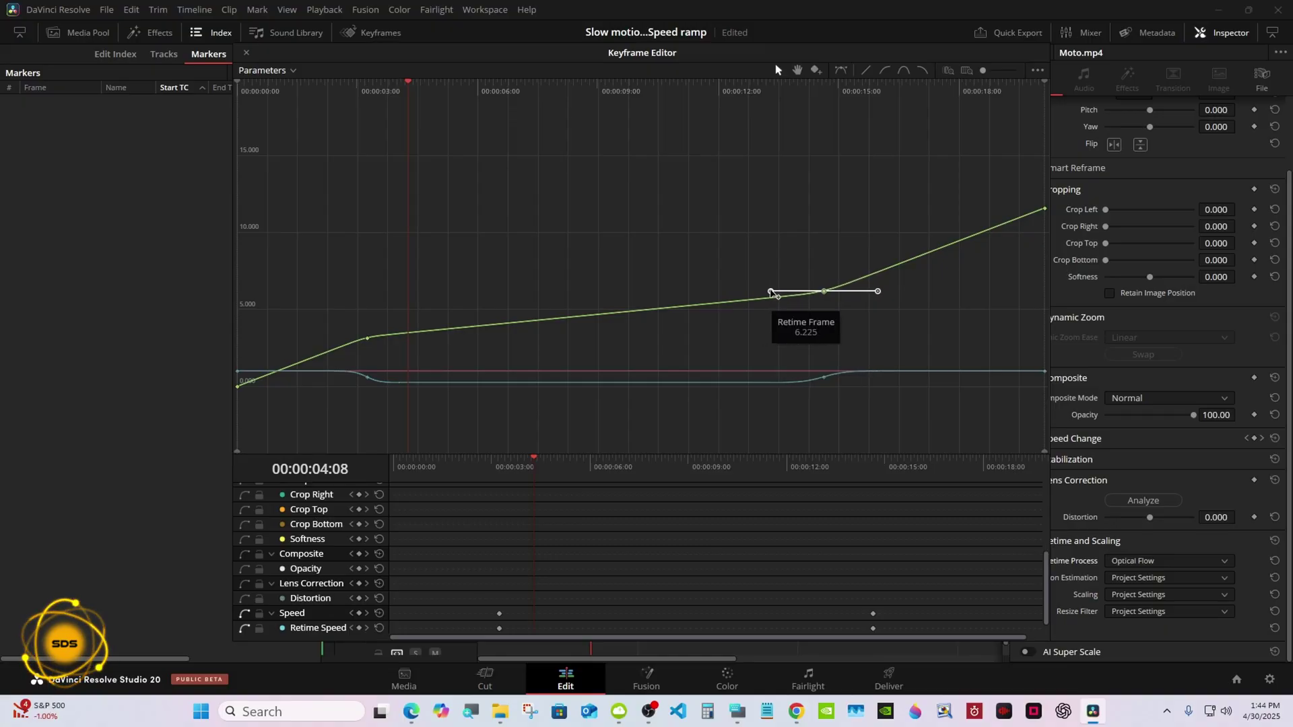
click(751, 334)
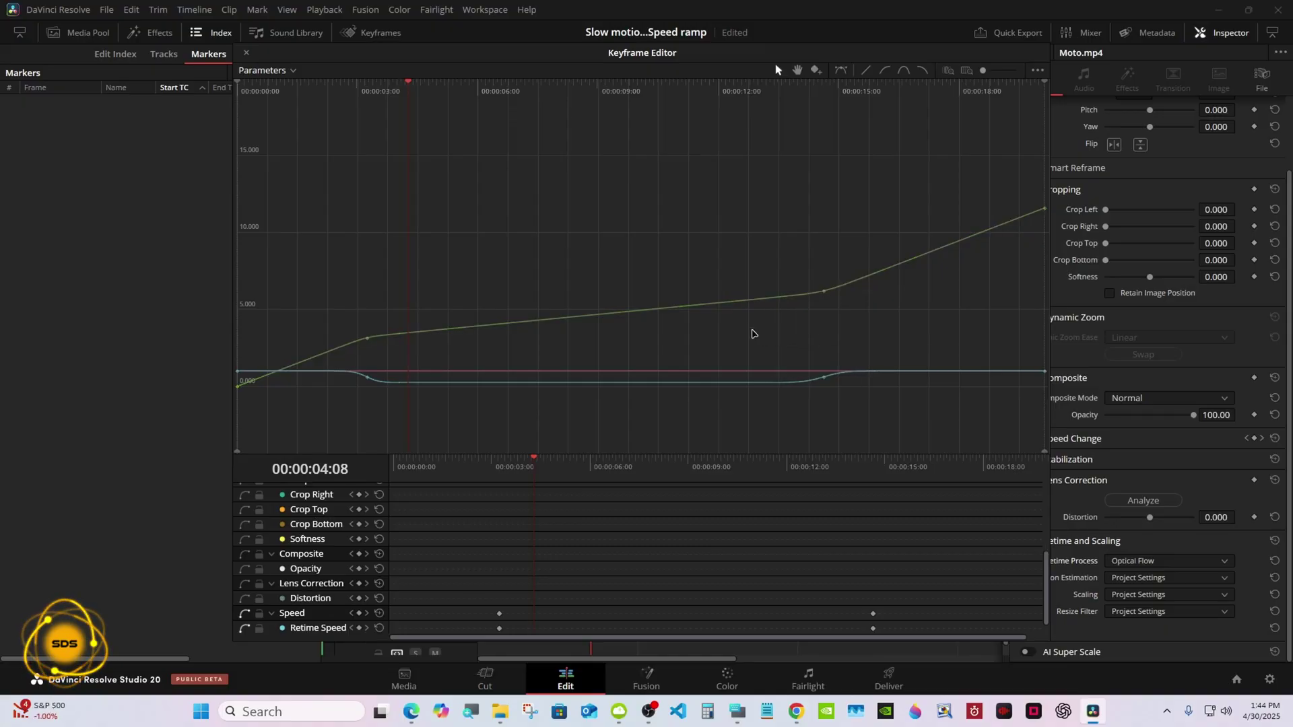
click(245, 52)
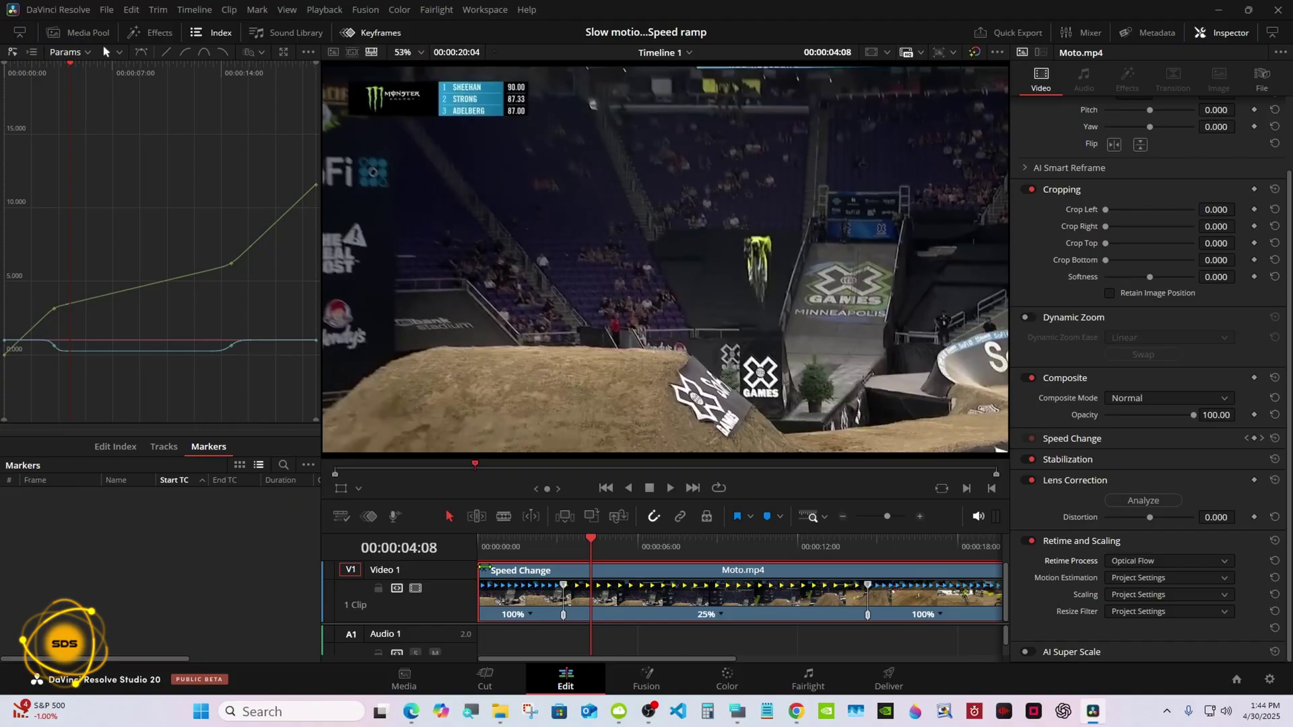
- Play the eased ramp from the start, stop around ten seconds, and hide the curves panel
key(Home)
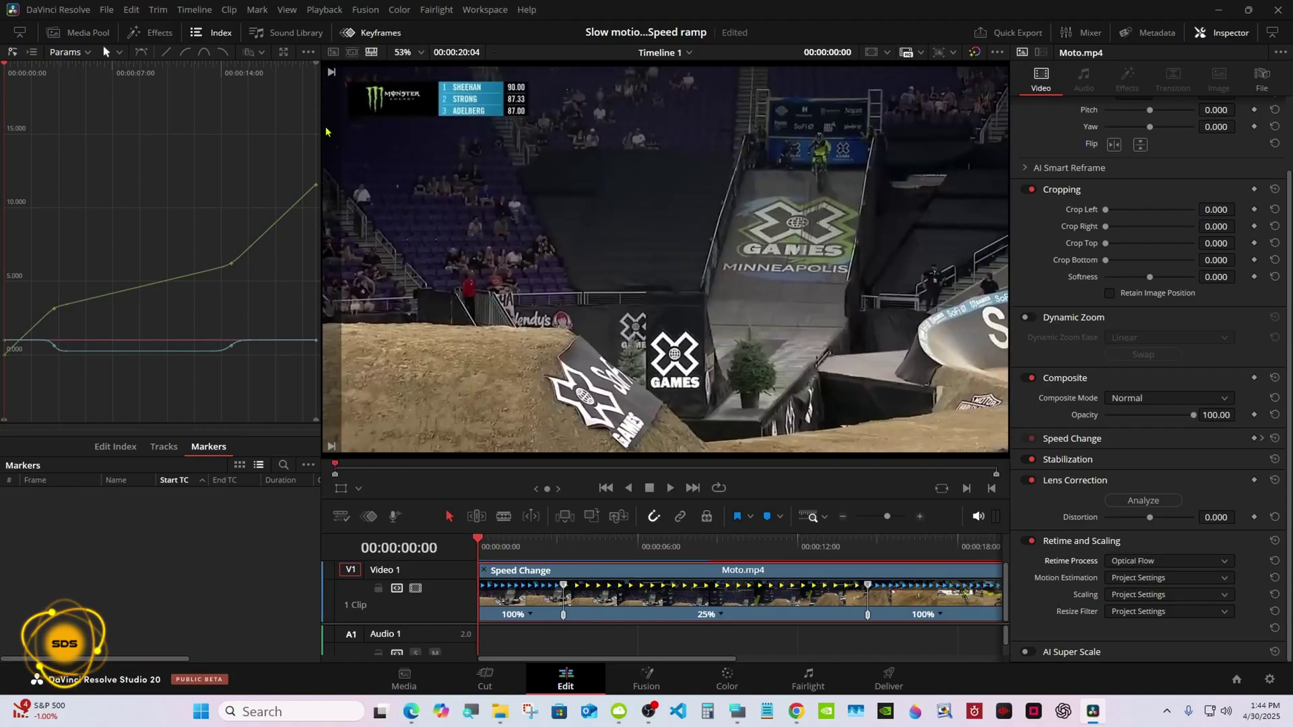
drag(326, 131, 361, 145)
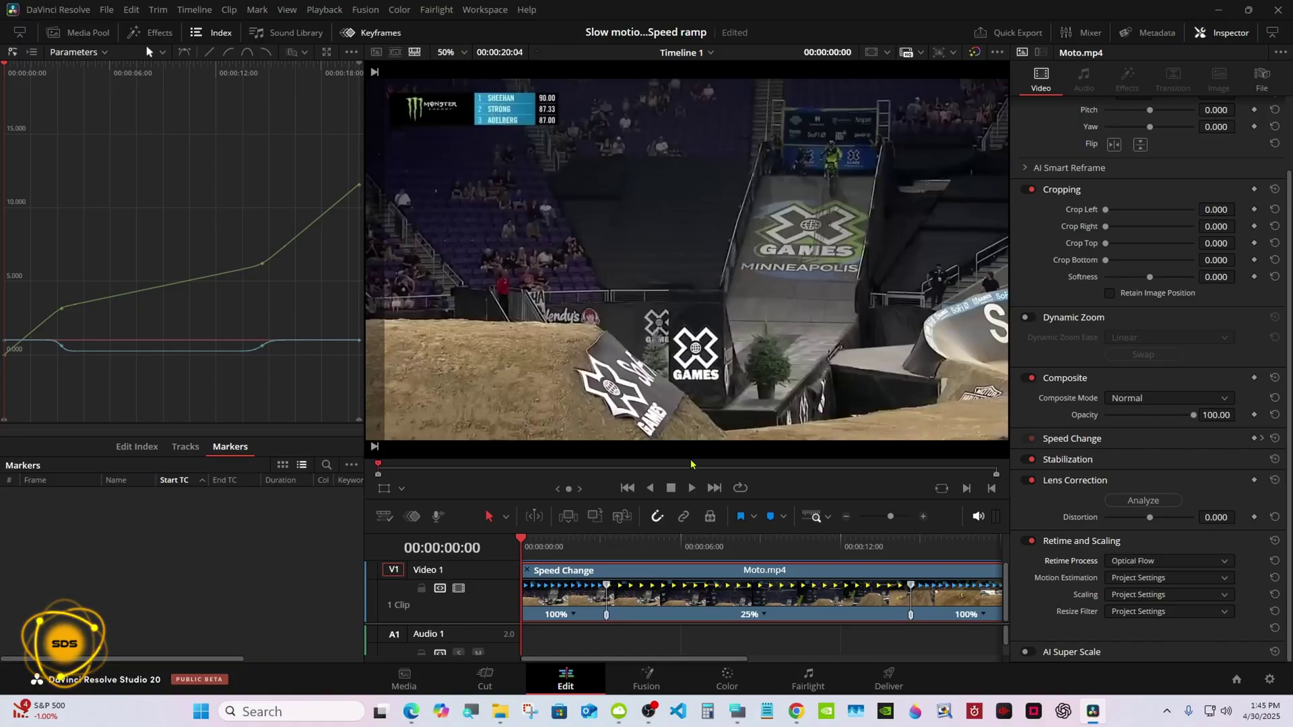
click(691, 490)
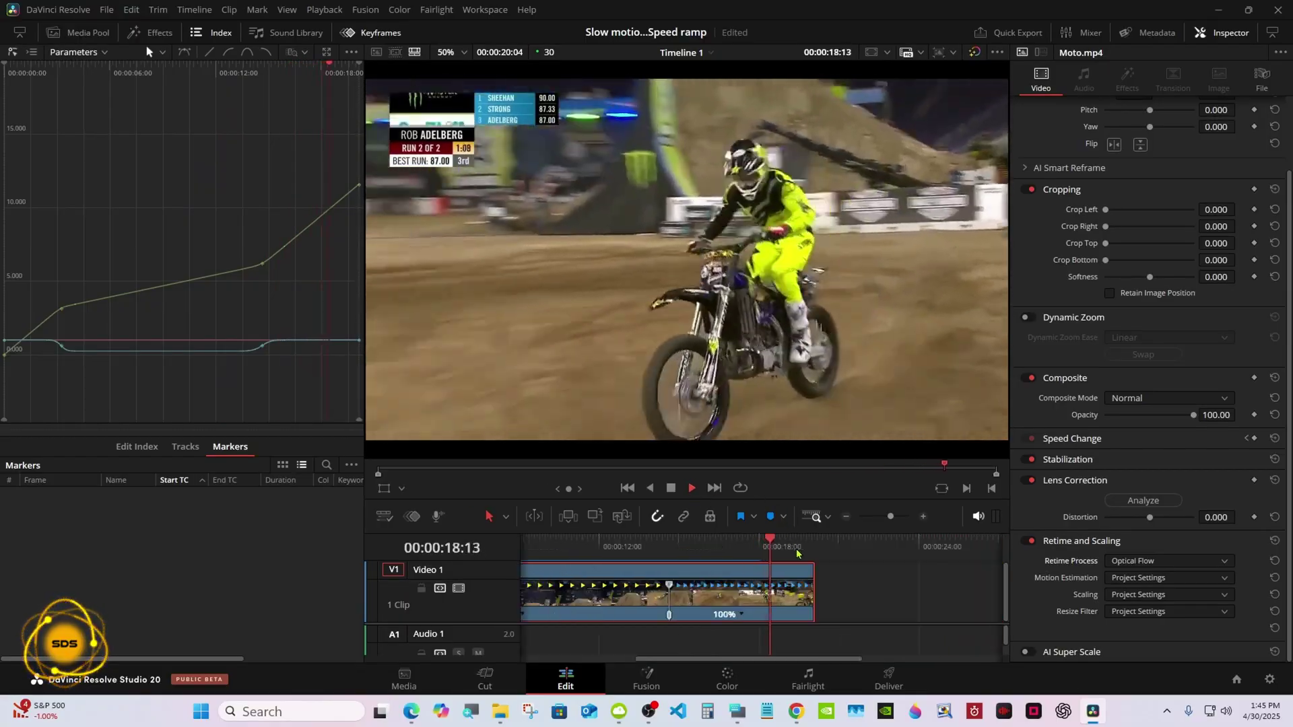
click(566, 544)
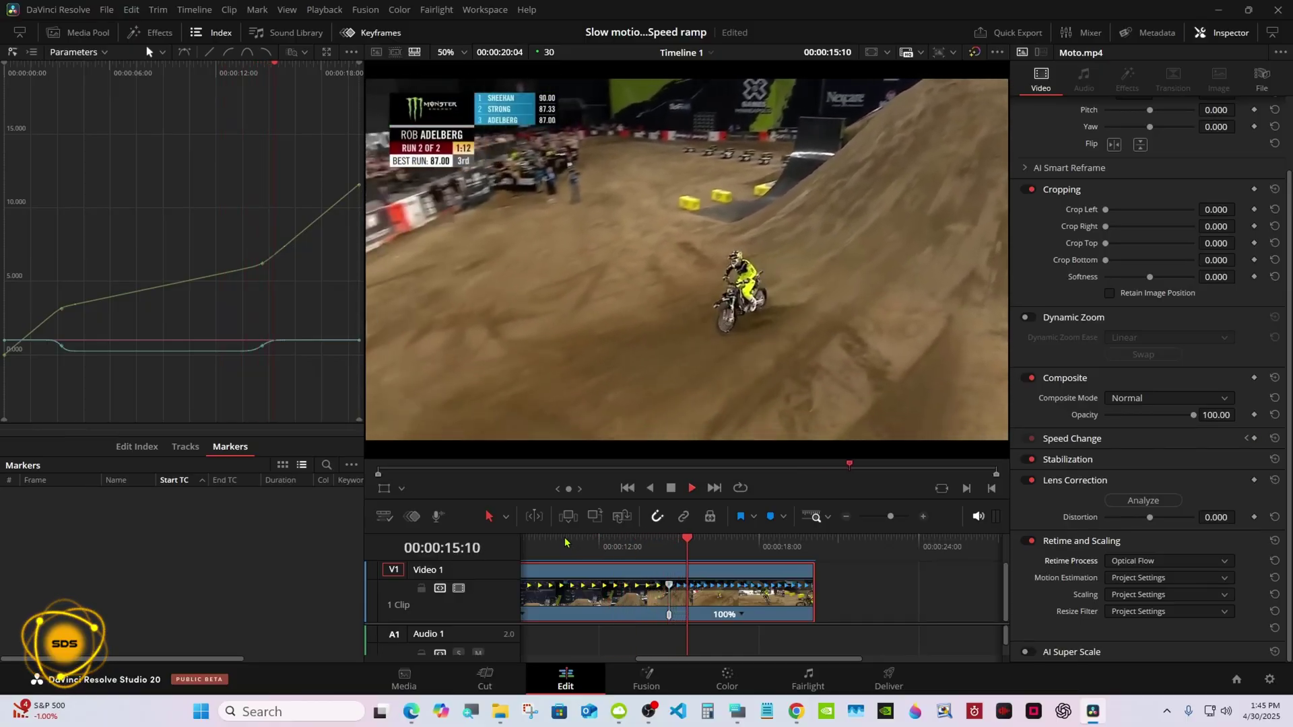
key(space)
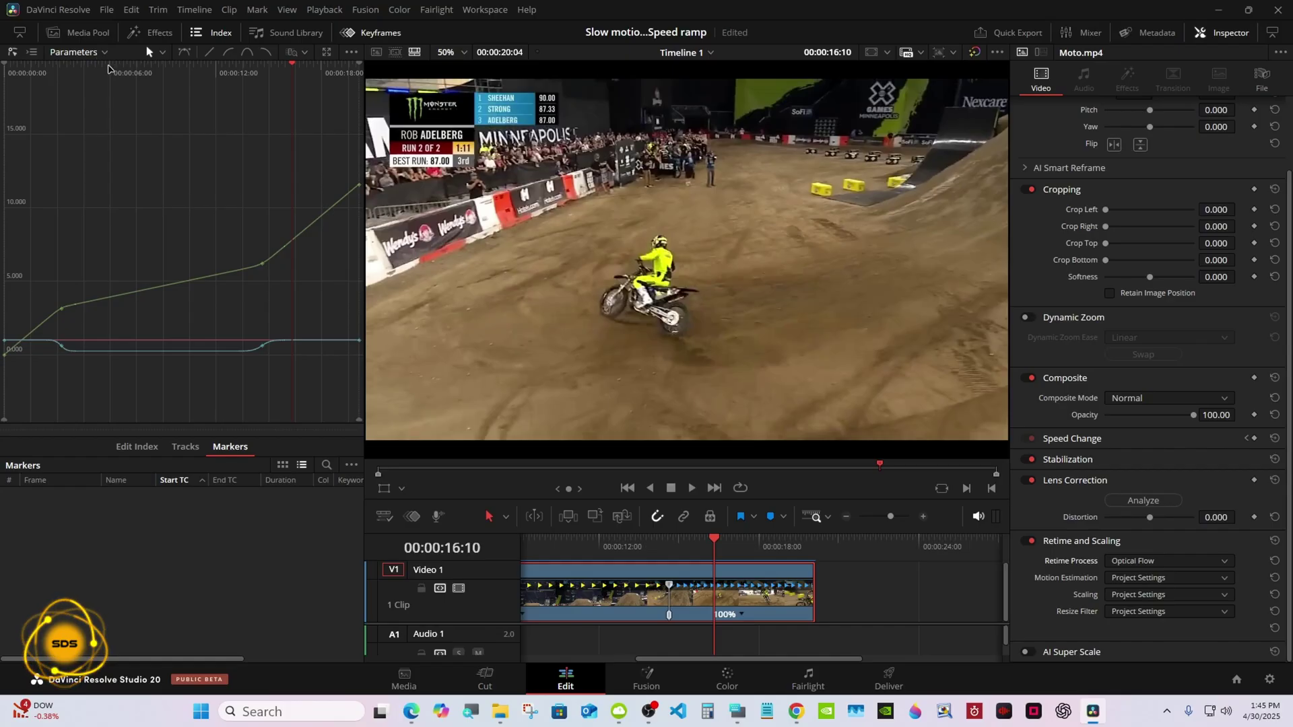
click(359, 33)
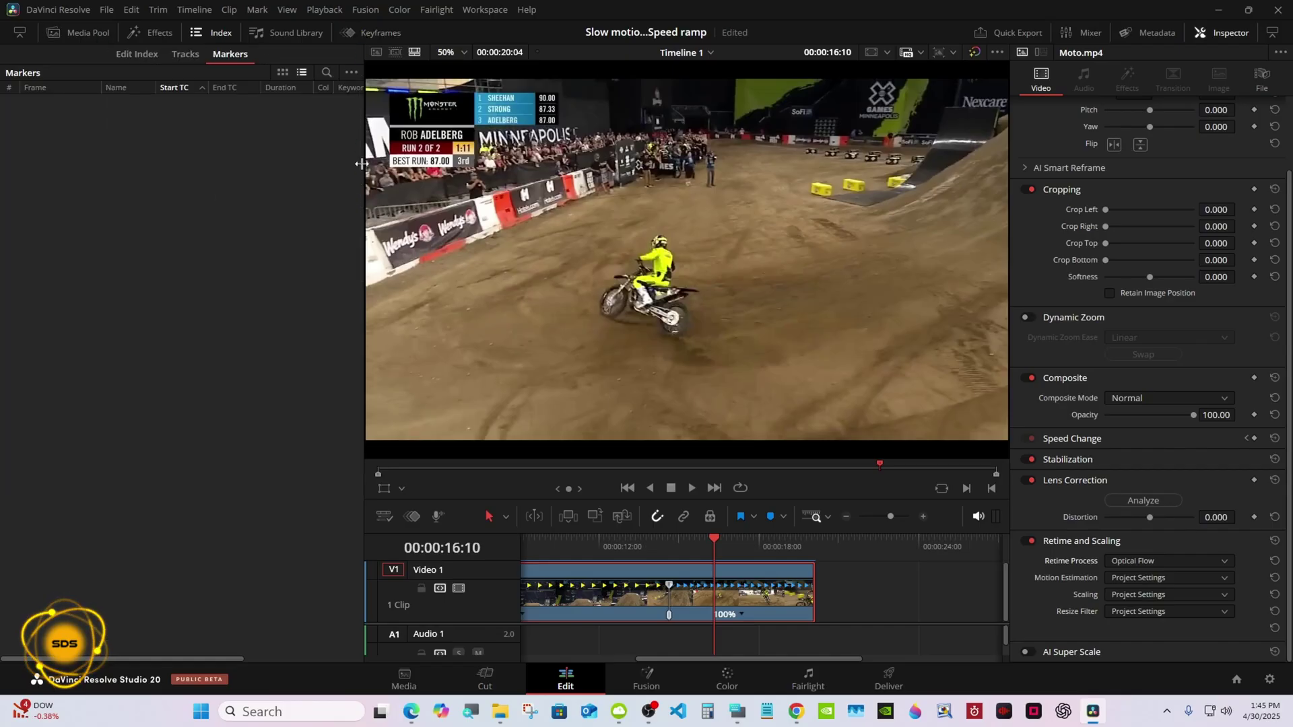
- Enlarge the viewer and timeline, hide Moto.mp4's retime controls (Ctrl+R), and return to the start
drag(361, 161, 144, 164)
drag(637, 663, 466, 618)
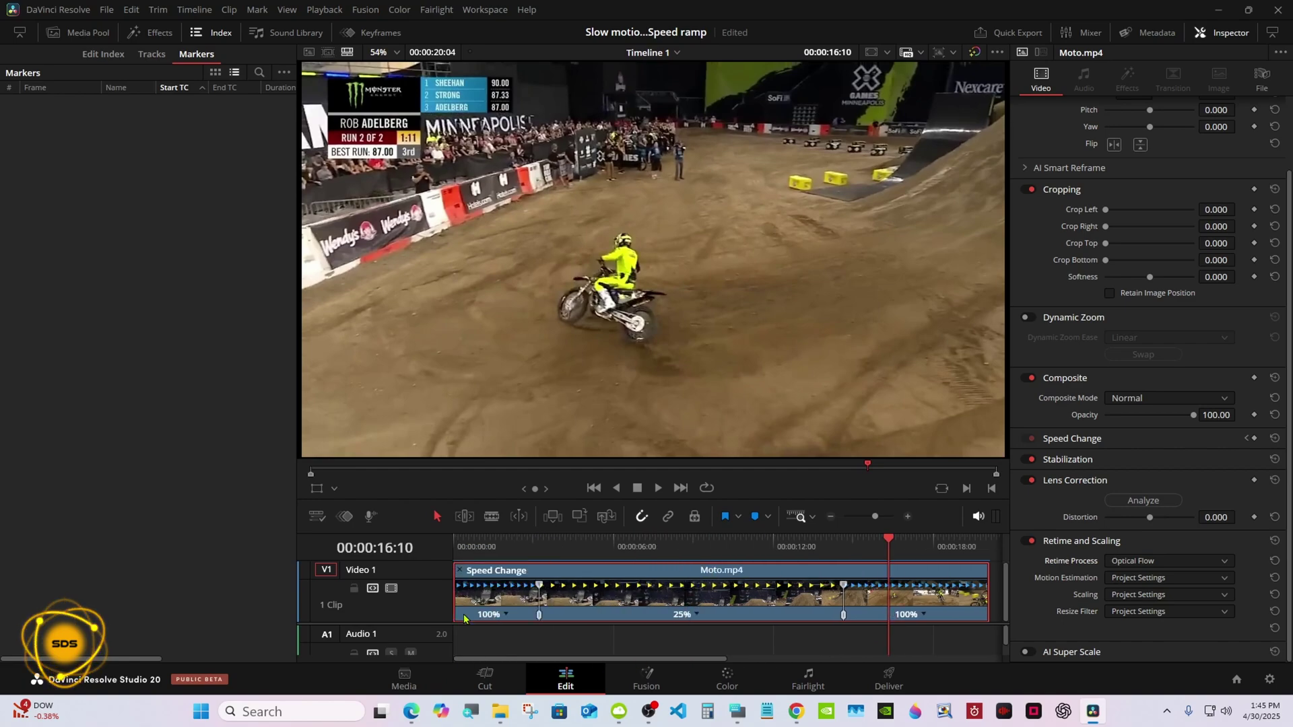
key(ctrl+r)
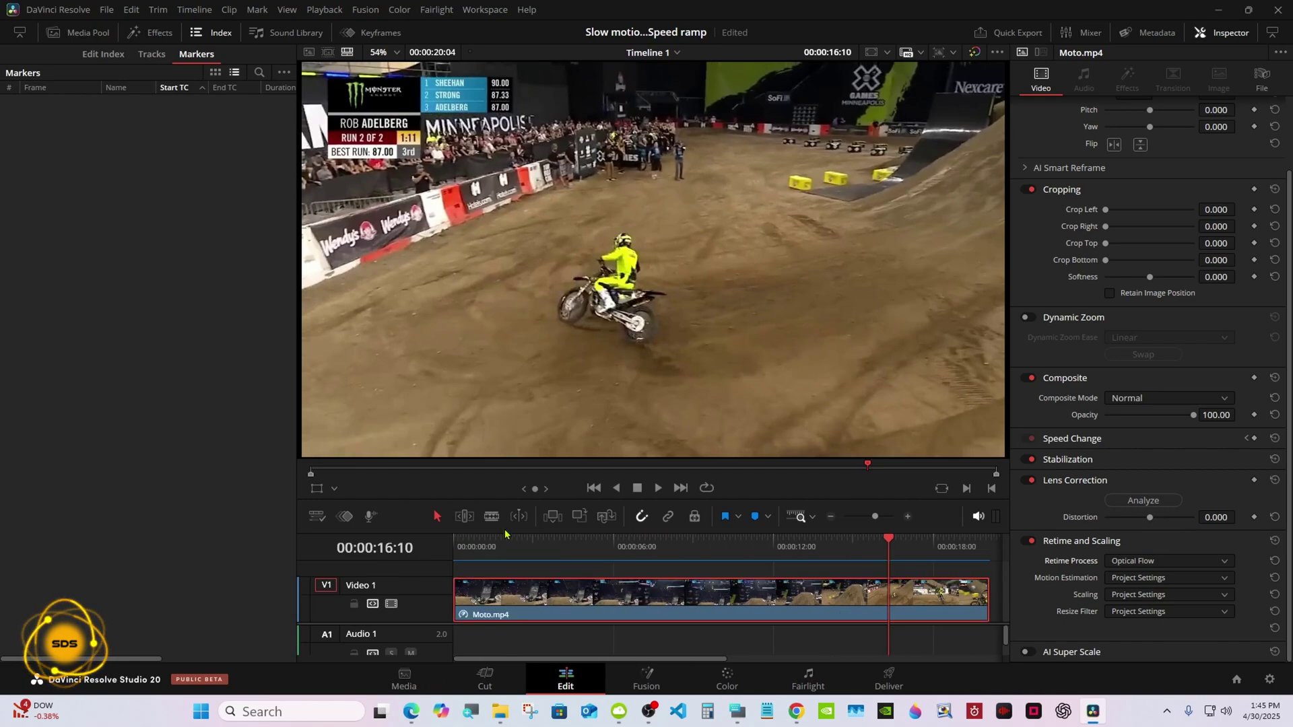
key(Home)
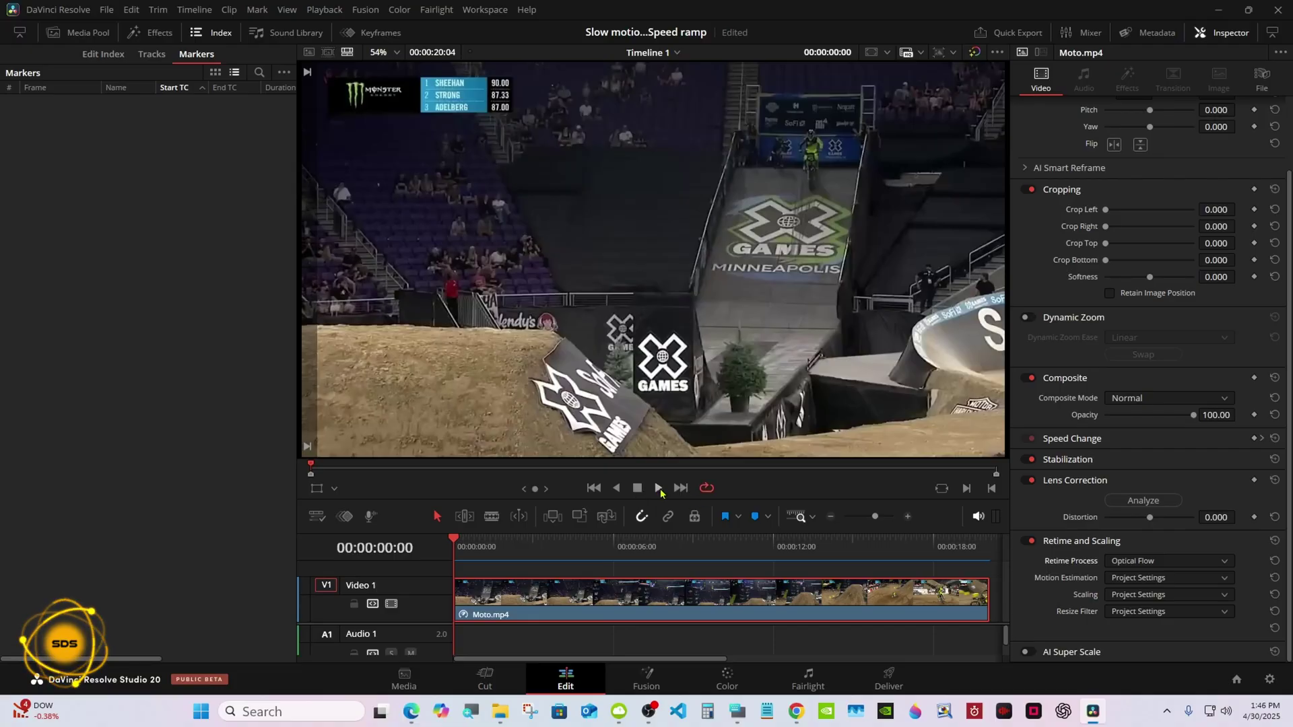